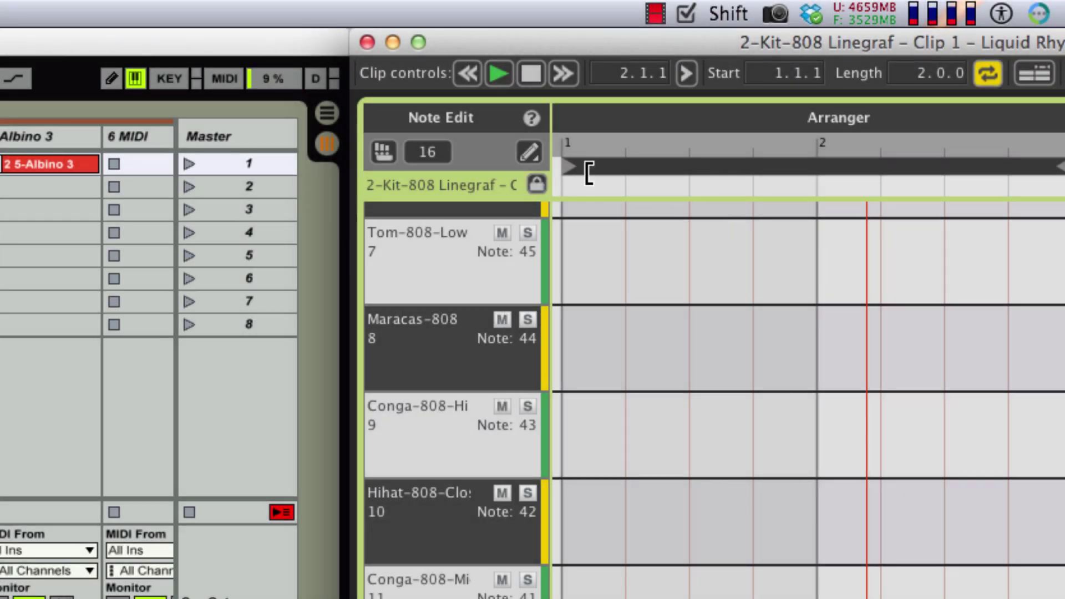
Step: Enable note drawing, start clip playback, and draw Kick-808 notes on bar 1 beats 1, 3 and final sixteenth, and bar 2 beats 1 and 3
click(530, 151)
click(499, 73)
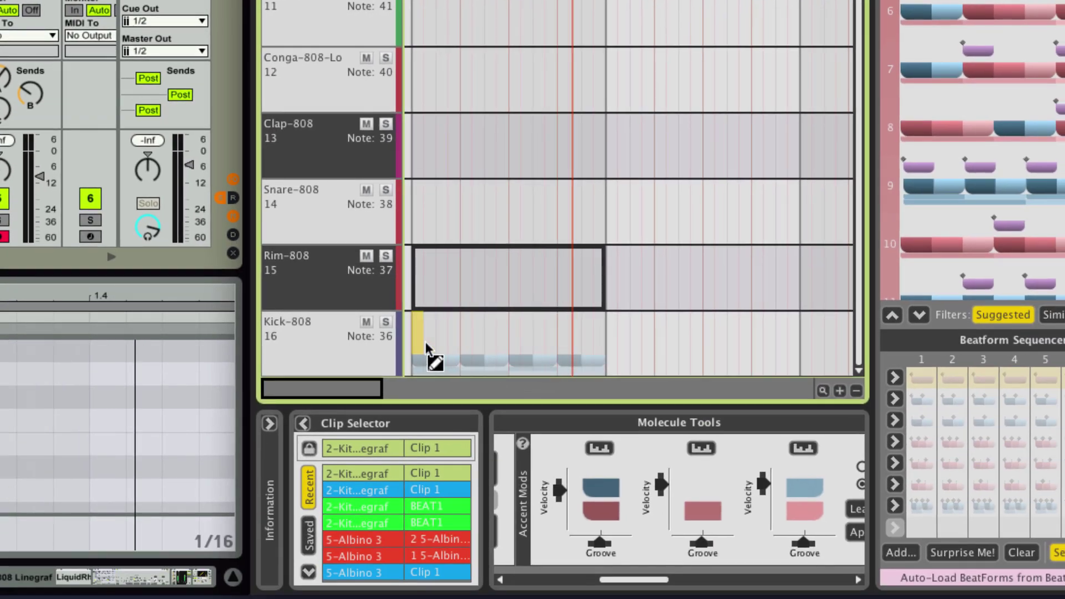
click(422, 341)
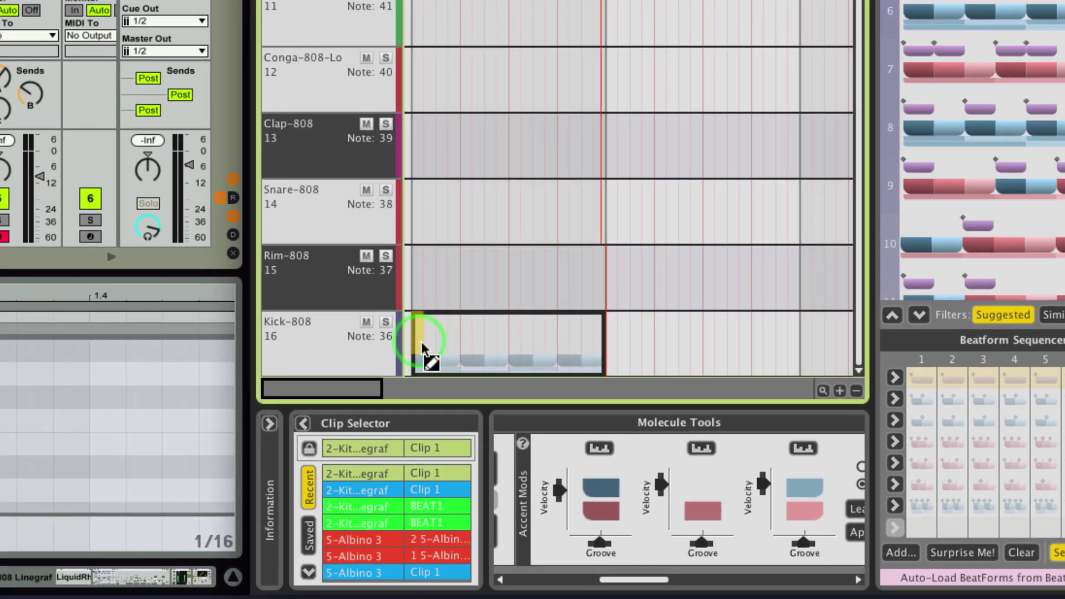
click(508, 332)
click(593, 332)
click(607, 330)
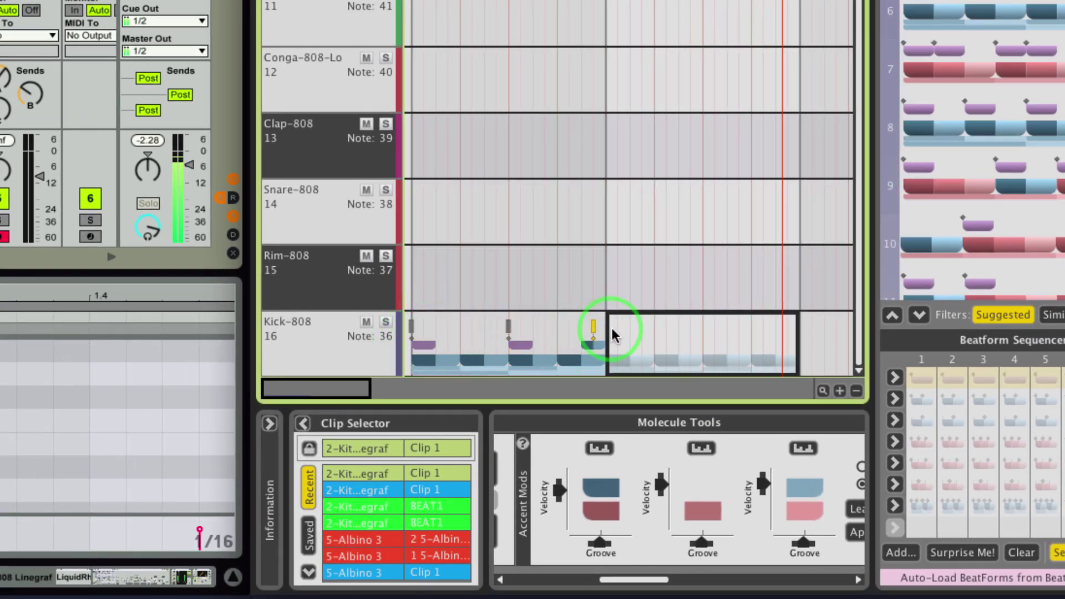
click(703, 331)
Step: Draw Clap-808 notes on beats 2 and 4 of both bars
click(466, 133)
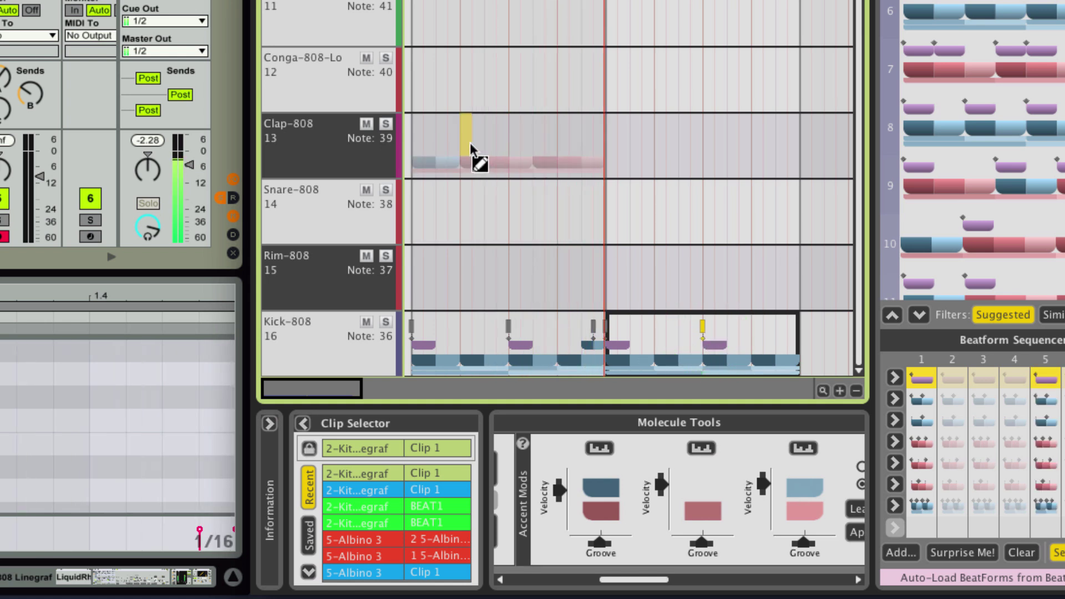
click(559, 133)
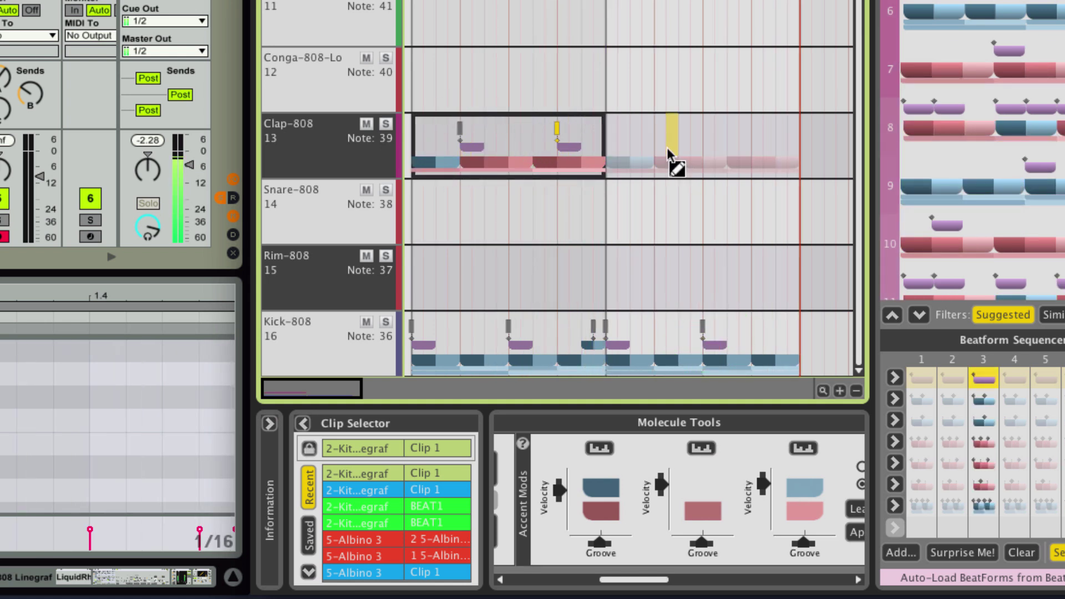
click(661, 139)
click(757, 139)
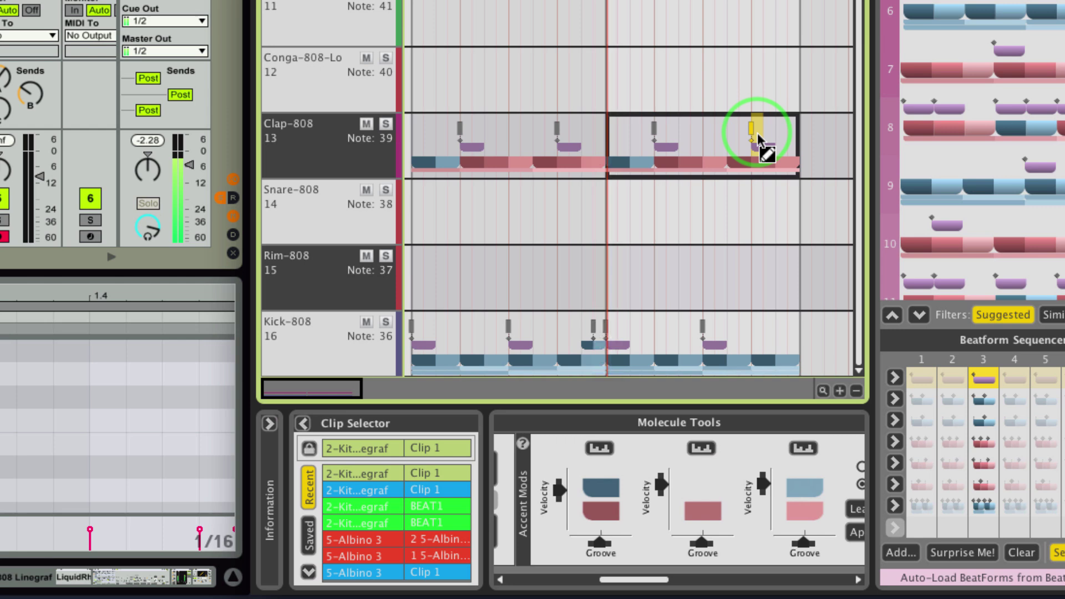
click(717, 69)
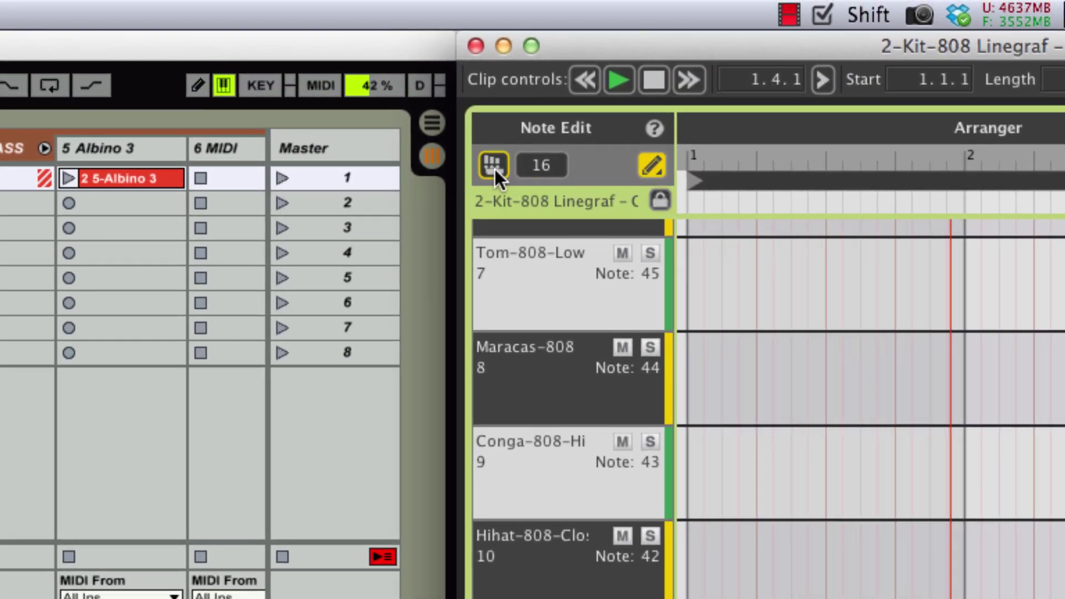
Step: Switch note drawing to BeatForm mode and choose the blue two-note beatform
click(495, 168)
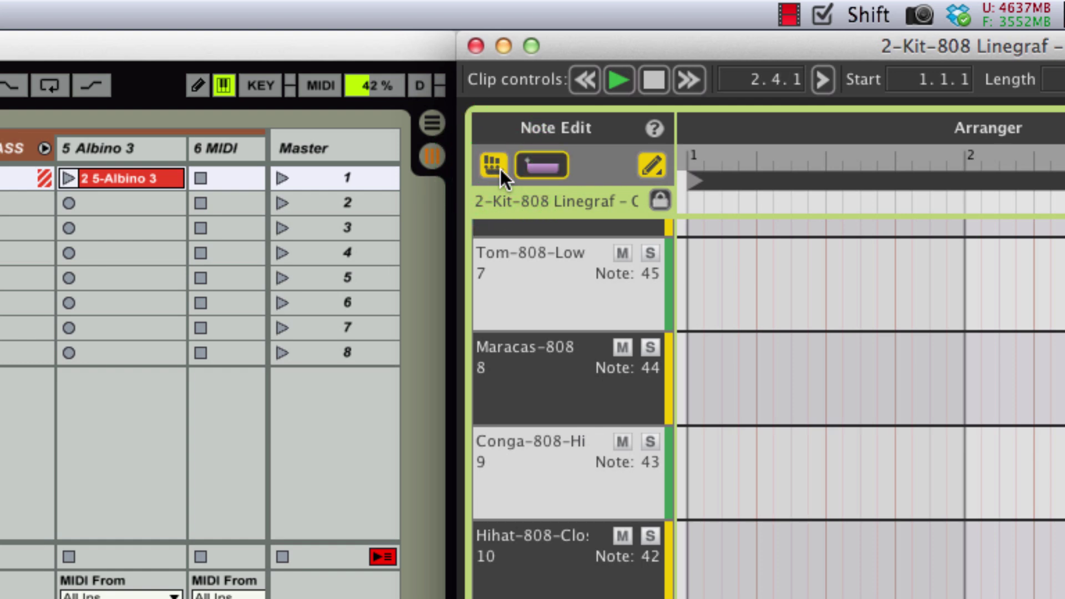
click(554, 169)
mouse_move(570, 187)
click(644, 208)
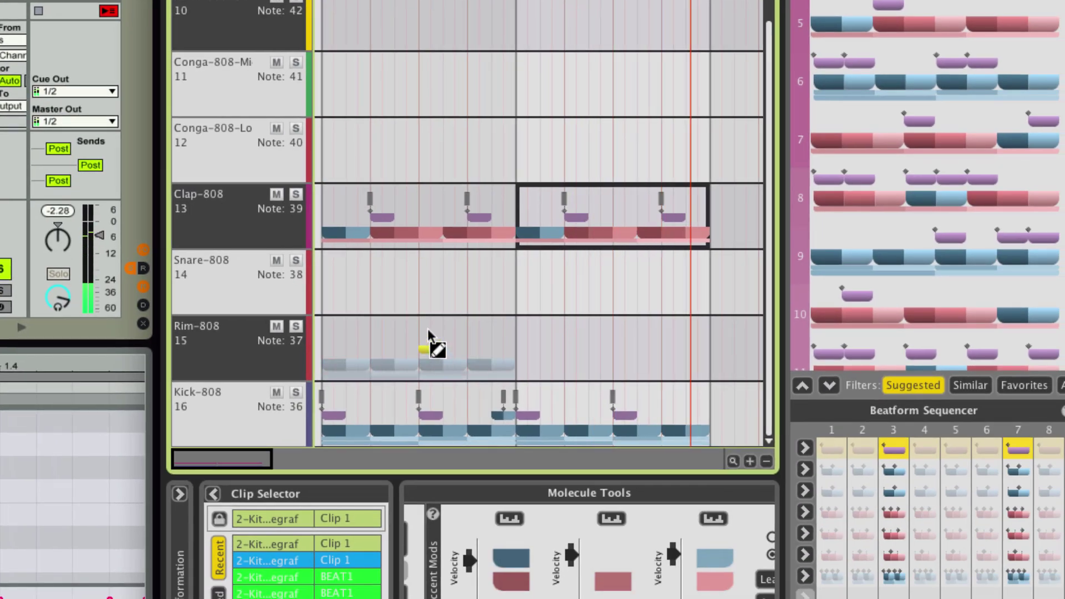
Step: Draw two adjacent two-note beatforms starting on beat 3 of each bar in the Rim-808 track
click(427, 325)
click(427, 325)
click(451, 325)
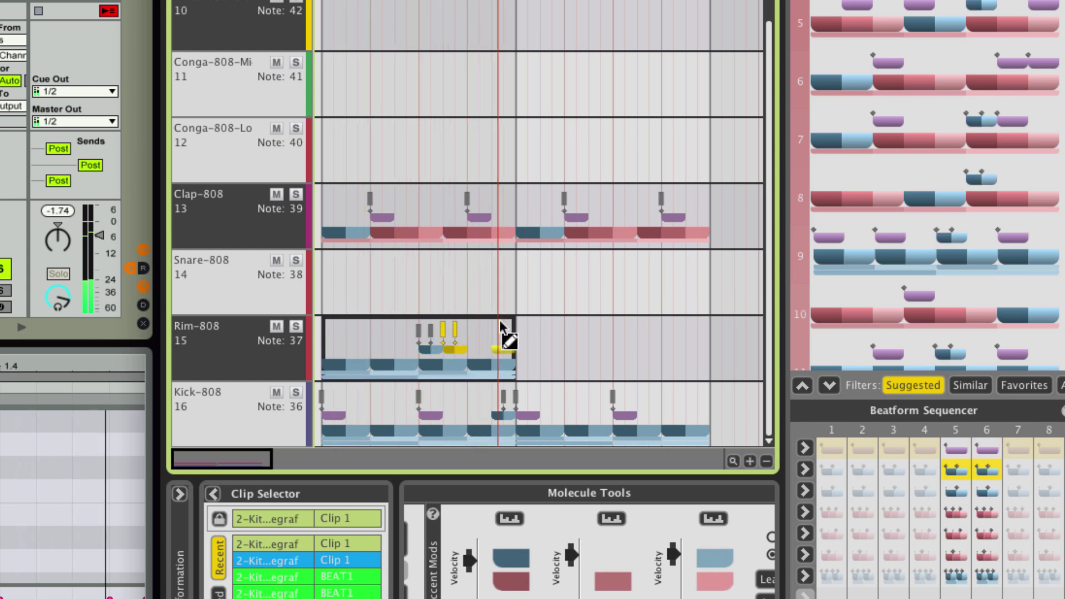
click(644, 324)
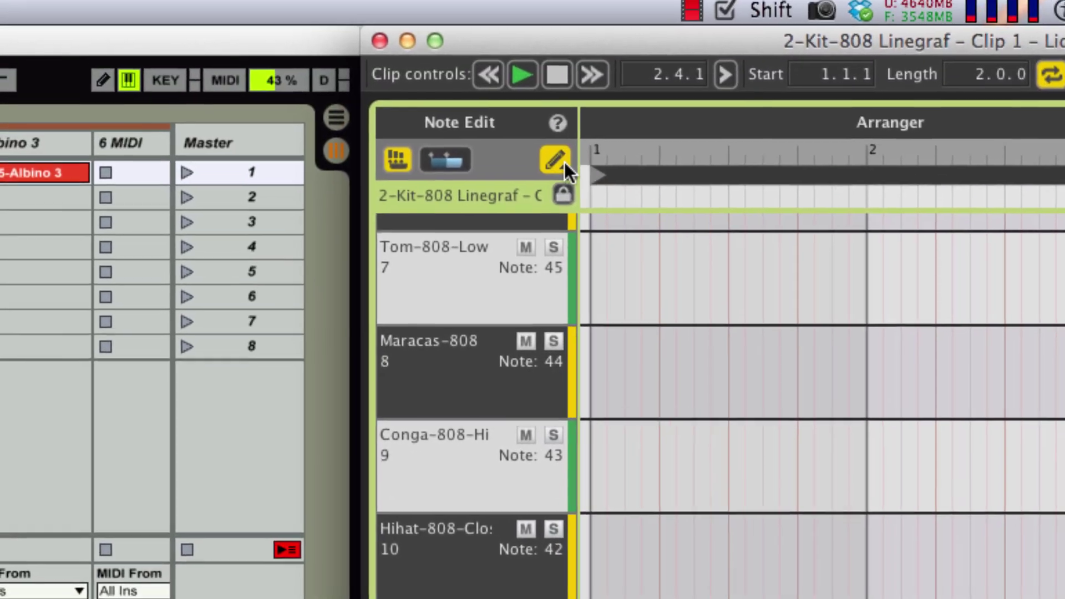
Step: Choose the Paint Tool and fill both bars of the closed hi-hat track with continuous two-note beatforms
click(482, 42)
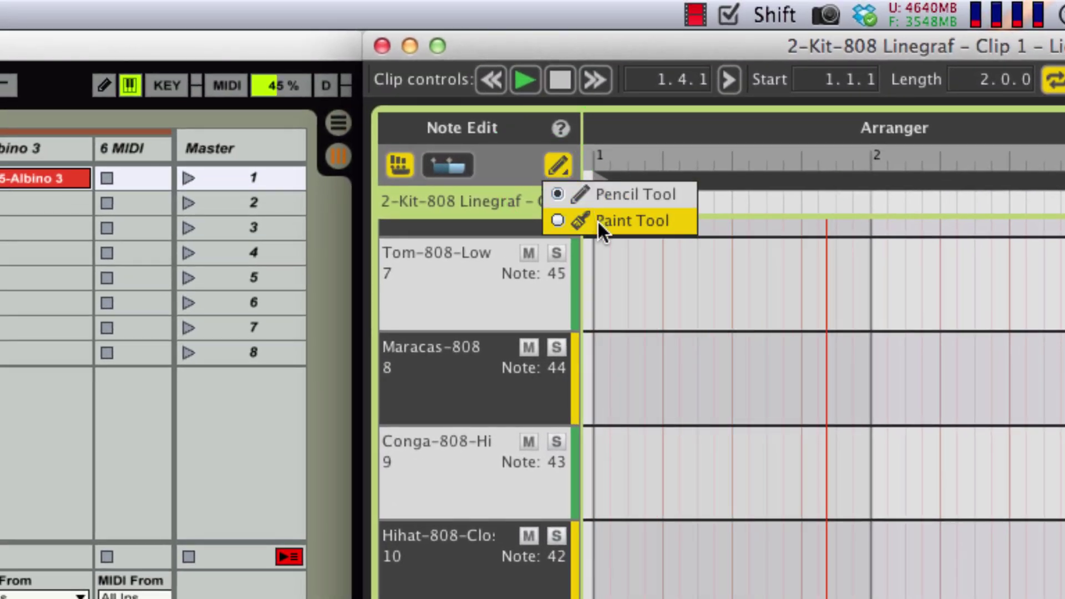
click(596, 220)
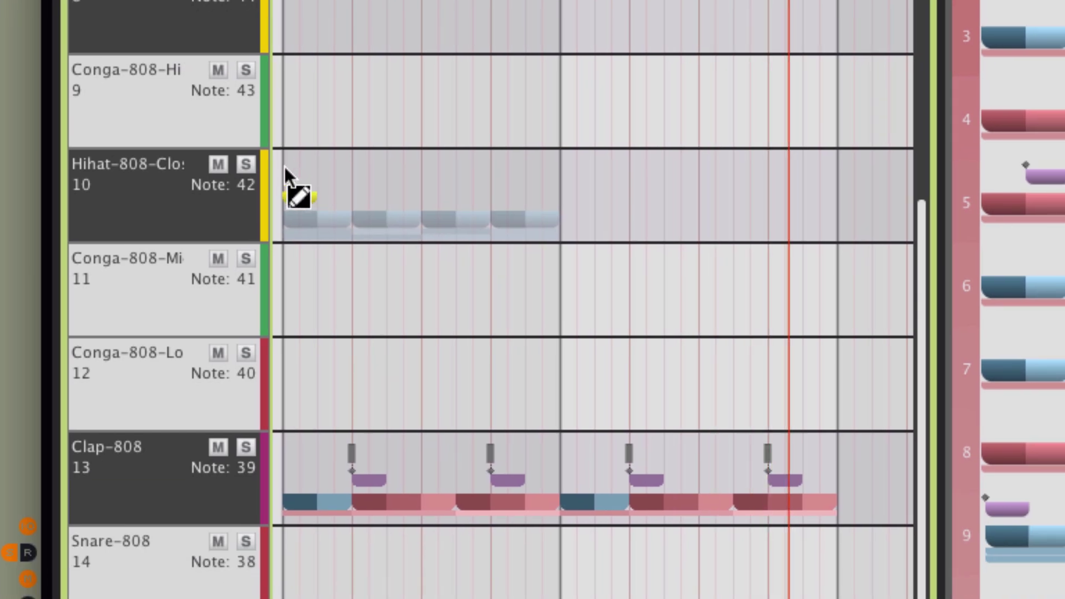
mouse_move(300, 177)
mouse_down()
mouse_move(476, 183)
mouse_move(629, 163)
mouse_move(828, 164)
mouse_up()
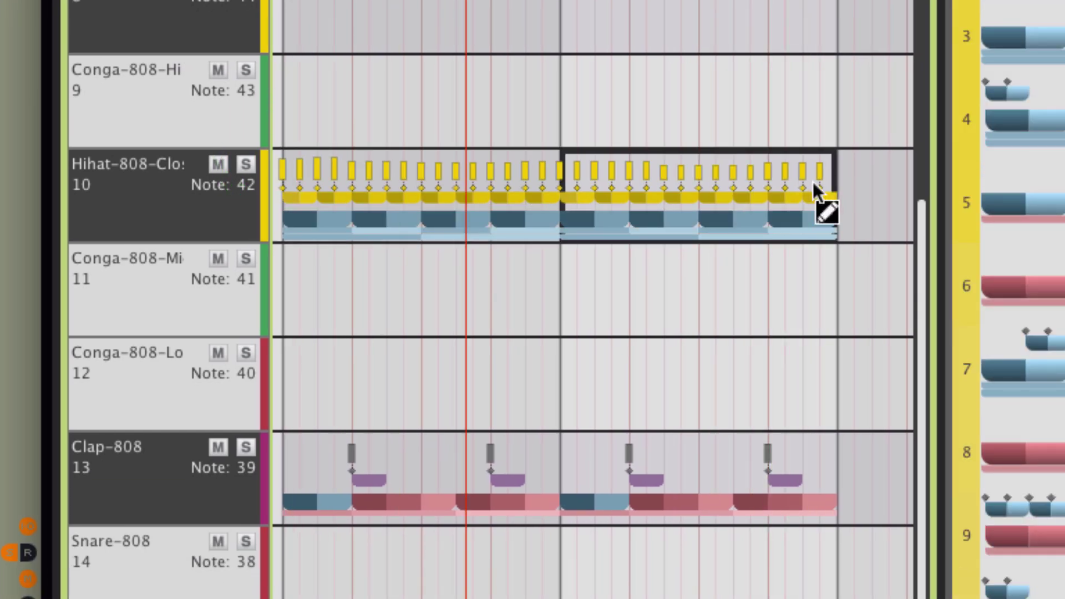
key(space)
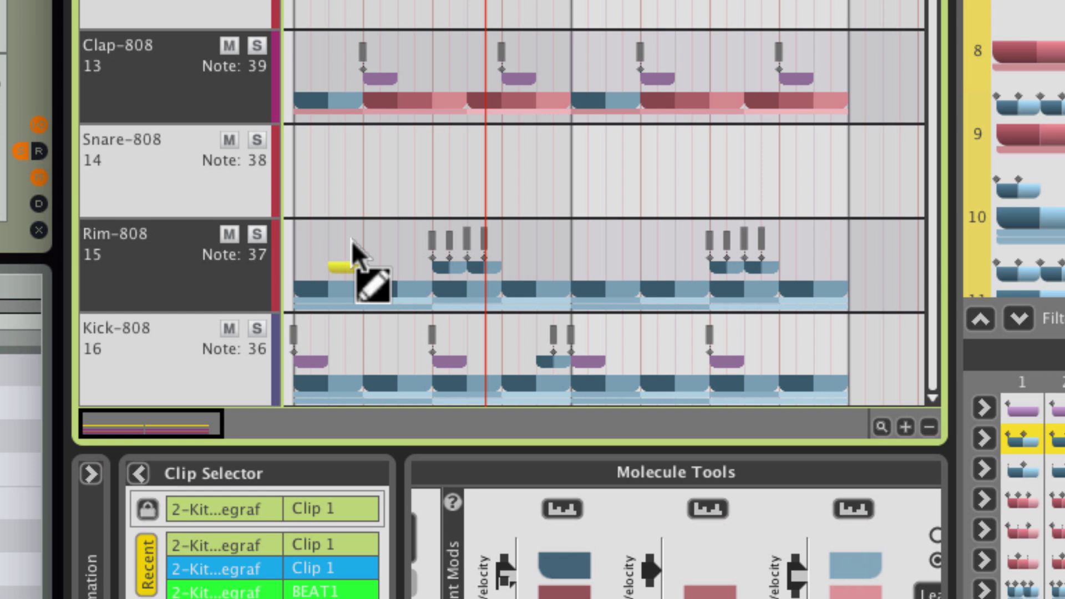
Step: Select the Rim-808 beatforms in both bars, move them an eighth note earlier, and swap them for a beatform from the Standard set
drag(345, 490, 623, 504)
drag(630, 255, 804, 255)
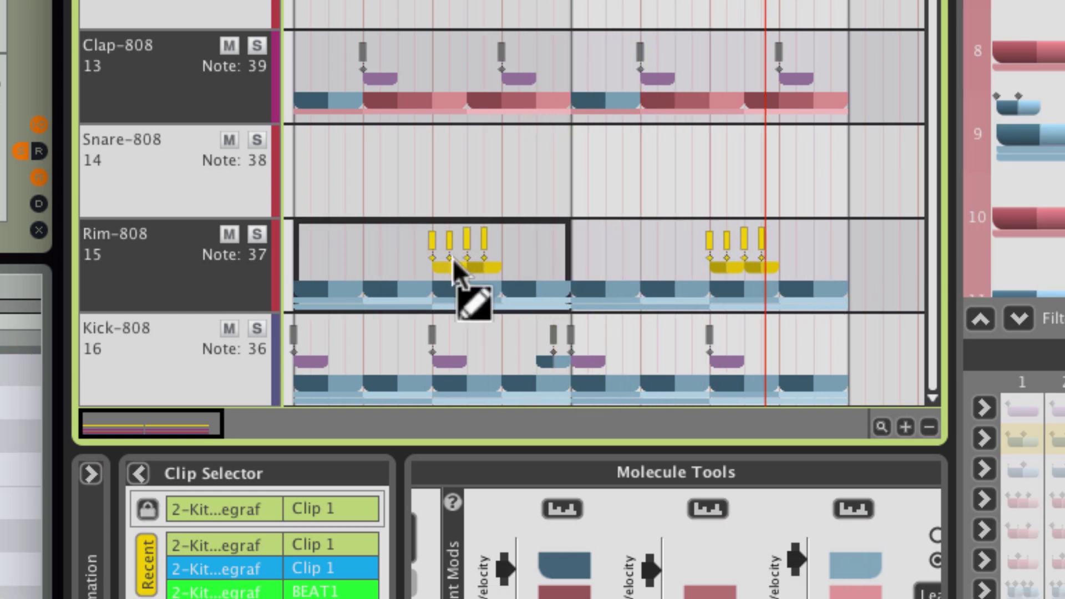
drag(451, 275, 419, 271)
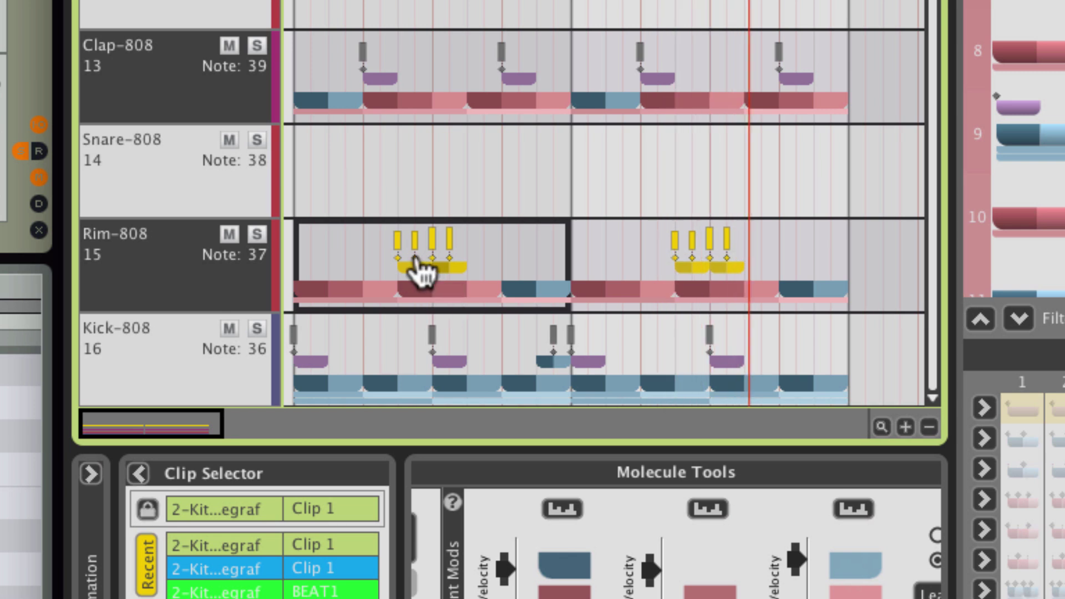
right_click(415, 256)
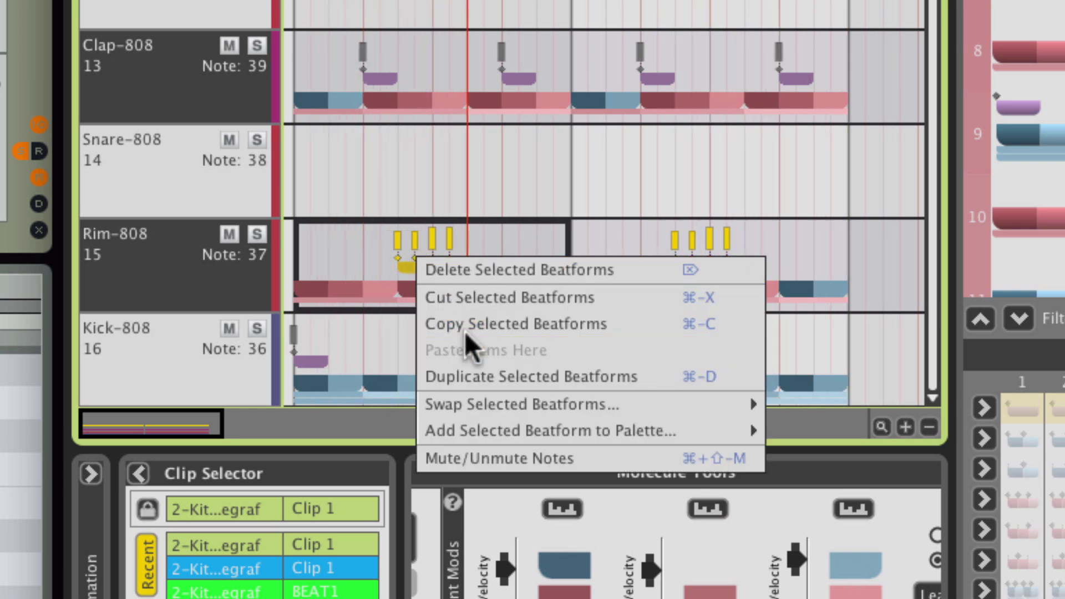
mouse_move(485, 407)
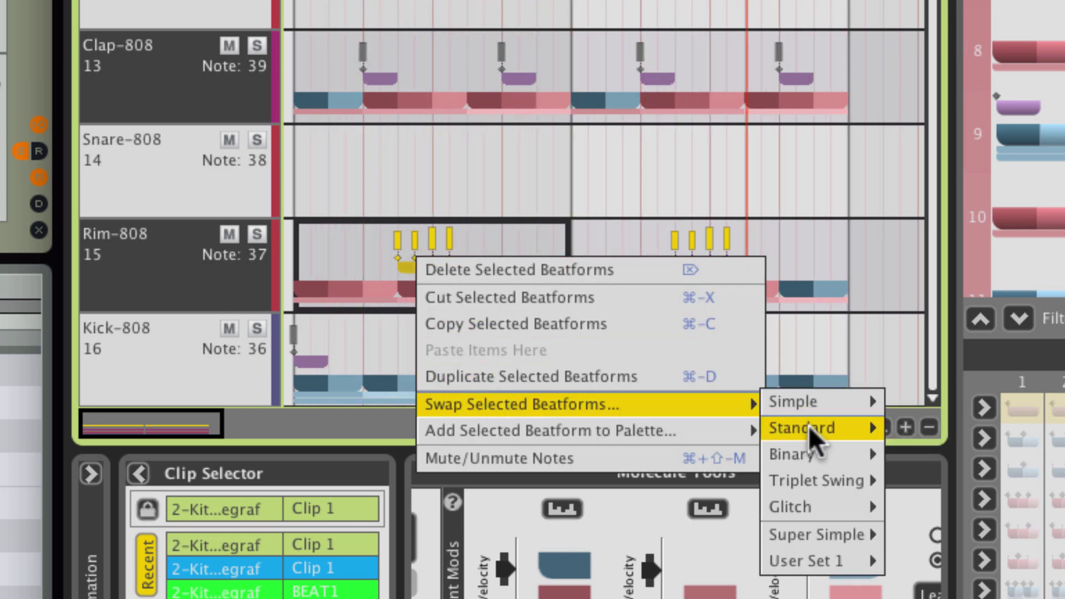
mouse_move(807, 427)
click(913, 518)
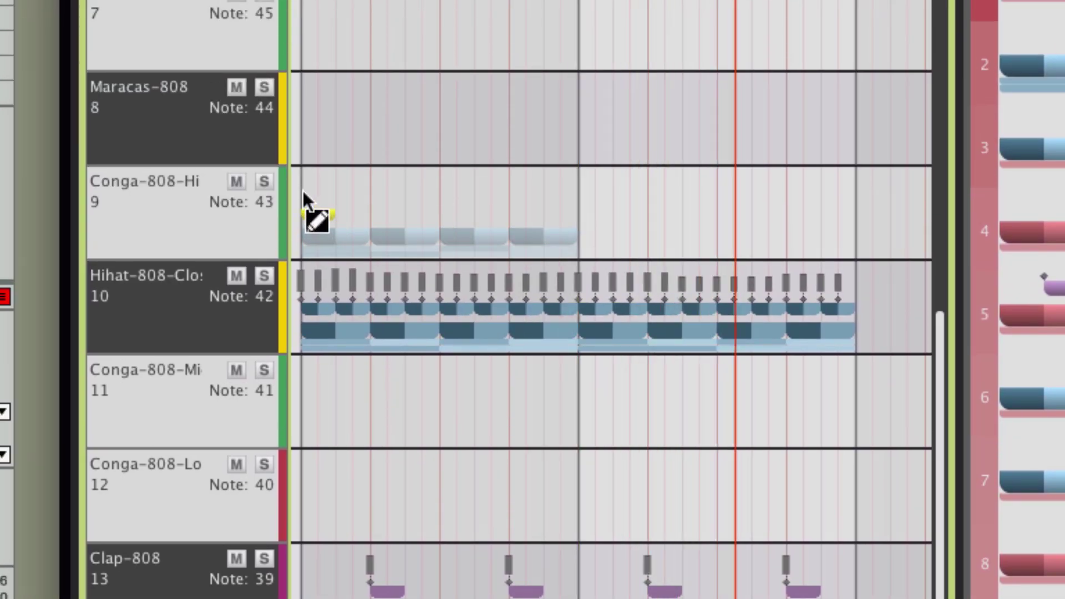
Step: Paint a run of beatforms in Conga-808-Hi from the second eighth of bar 1 and another from beat 2 of bar 2
mouse_move(343, 193)
mouse_down()
mouse_move(409, 181)
mouse_move(490, 203)
mouse_up()
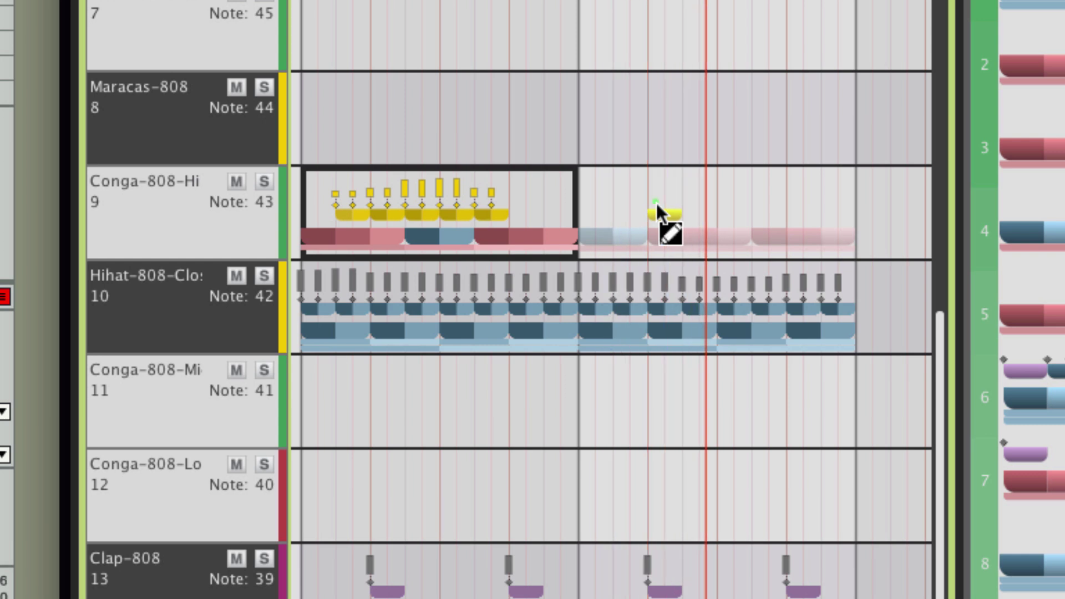
mouse_move(656, 203)
mouse_down()
mouse_move(749, 180)
mouse_move(800, 204)
mouse_up()
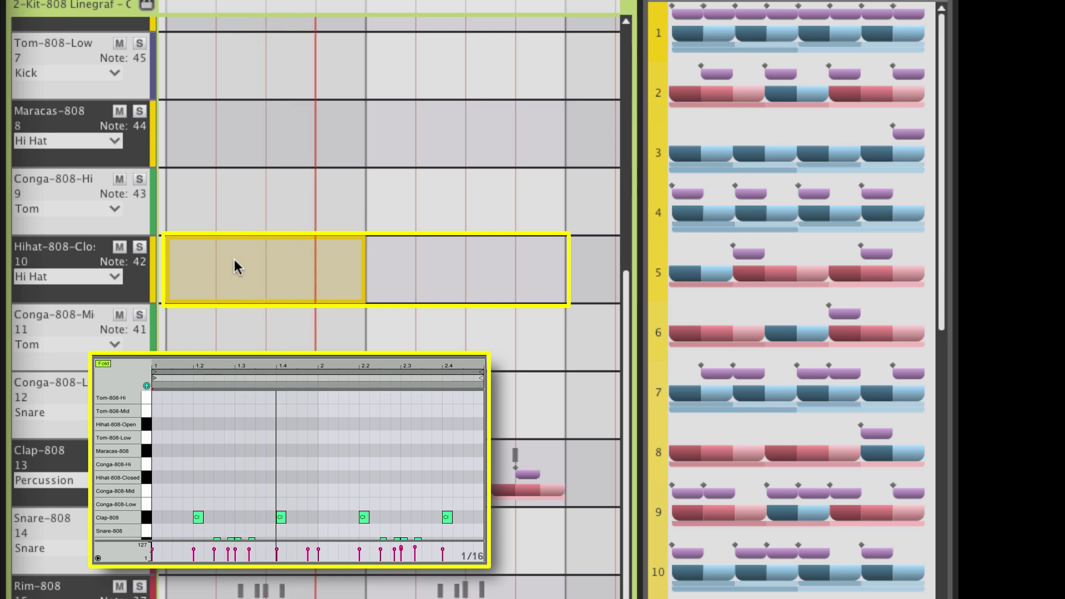
Step: Place BarForm 1 in bar 1 and BarForm 7 in bar 2 of the closed hi-hat track
drag(712, 36, 248, 277)
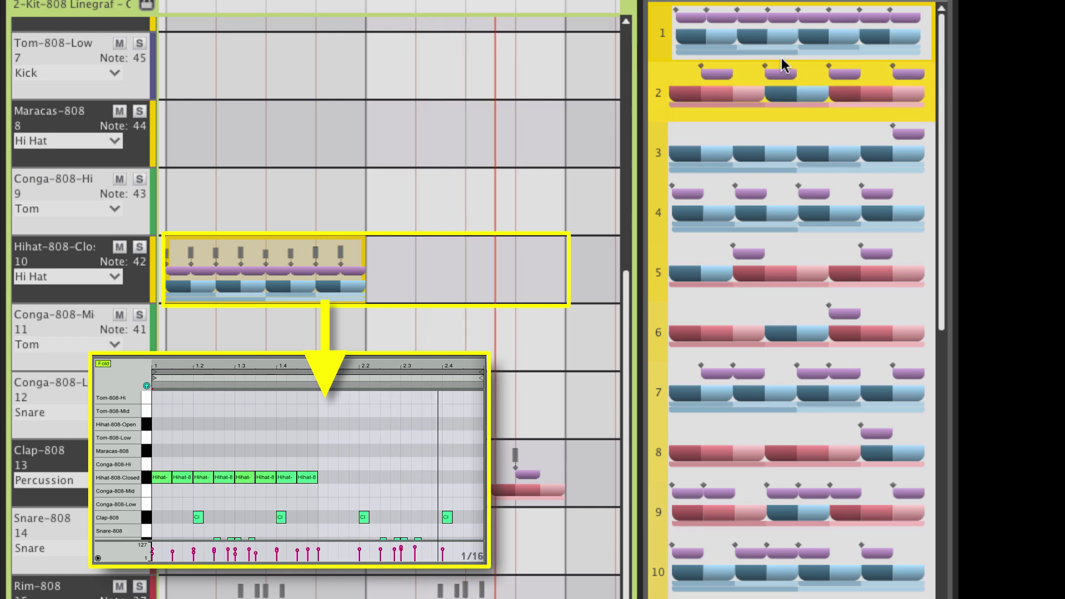
drag(804, 392, 465, 272)
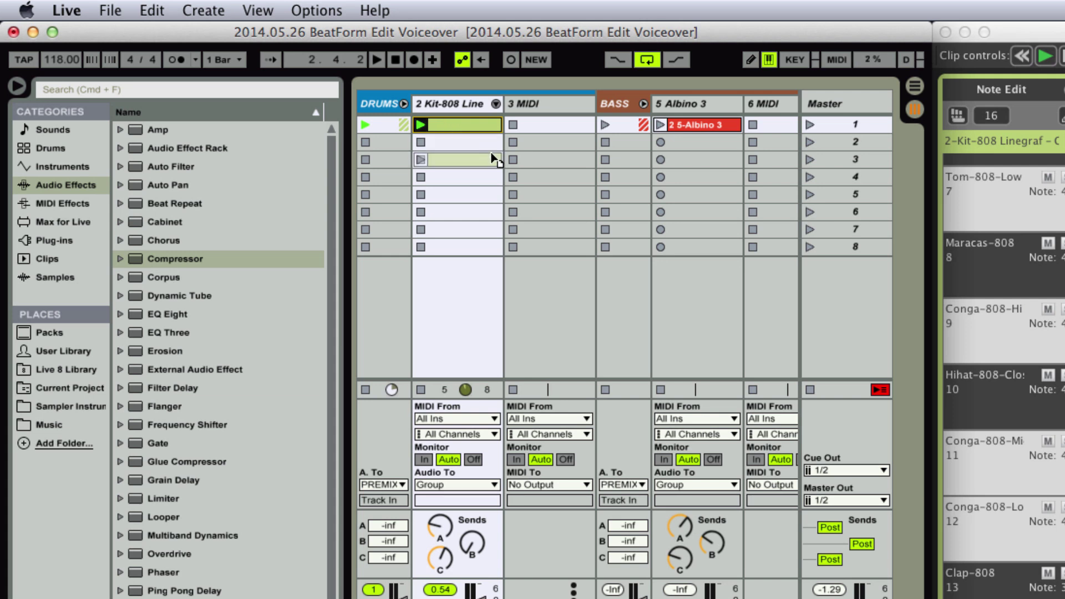
Step: In Ableton Live, move the Kit-808 session clip to bar 1 of the Arrangement and switch playback to the arrangement
key(Tab)
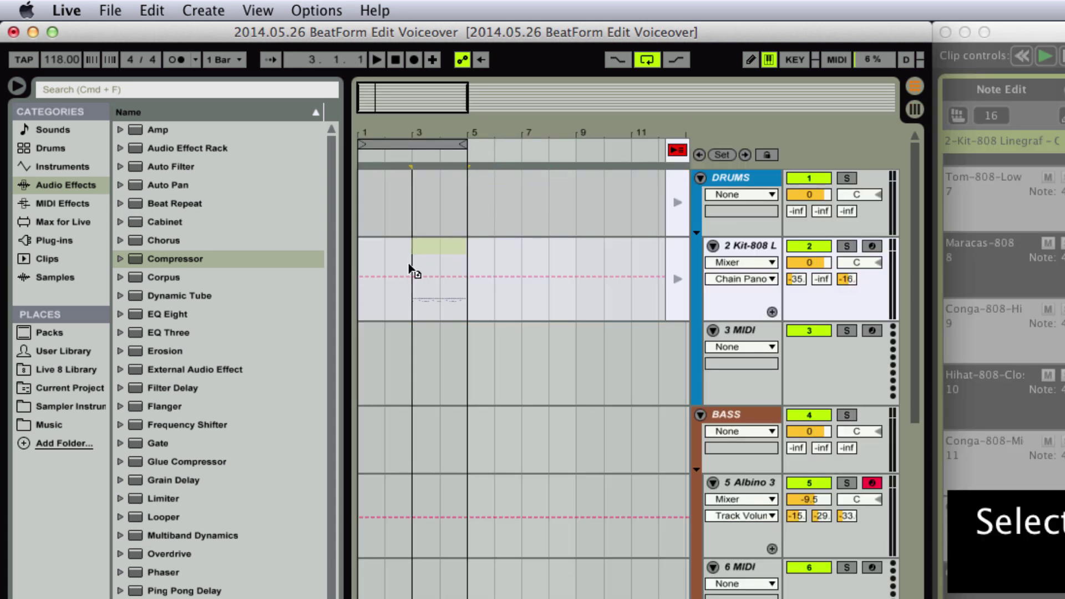
drag(413, 271, 366, 270)
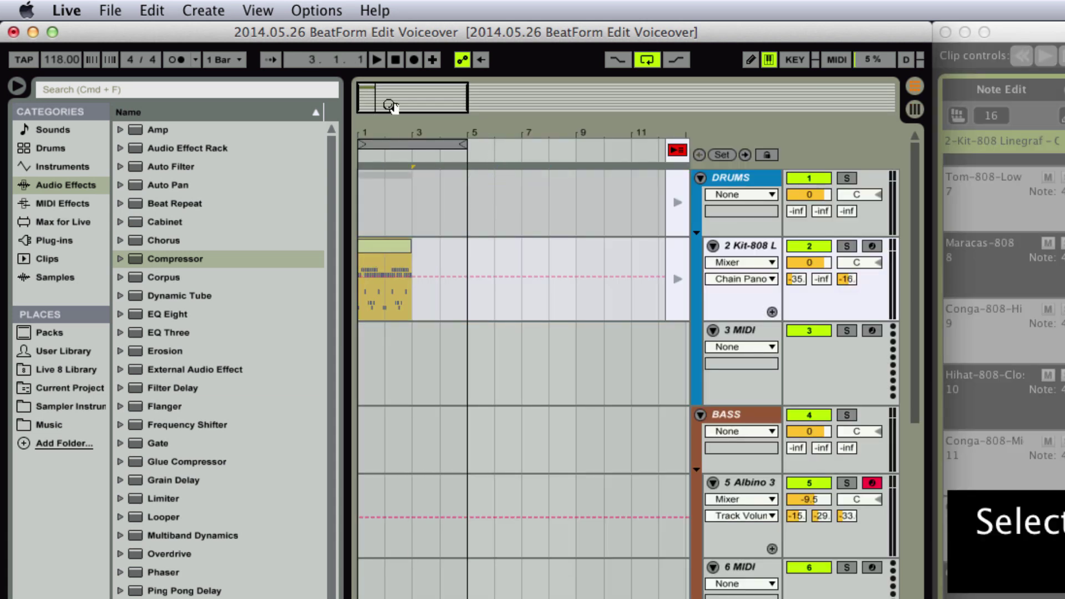
click(377, 60)
click(678, 150)
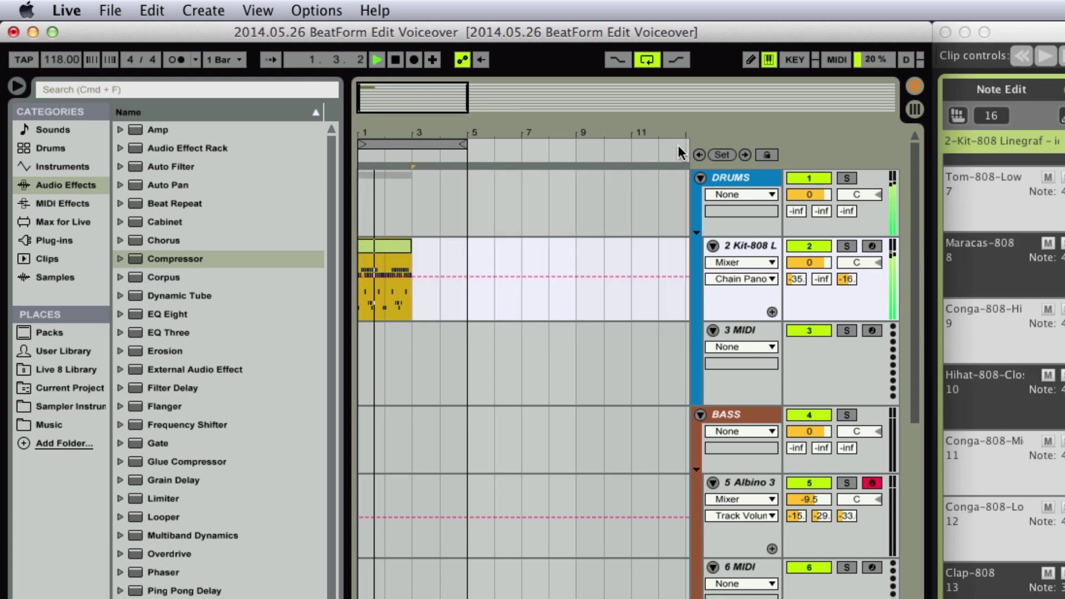
Step: Fit the arrangement loop to the two-bar drum clip, and extend both the clip and the loop to bar 9
click(432, 144)
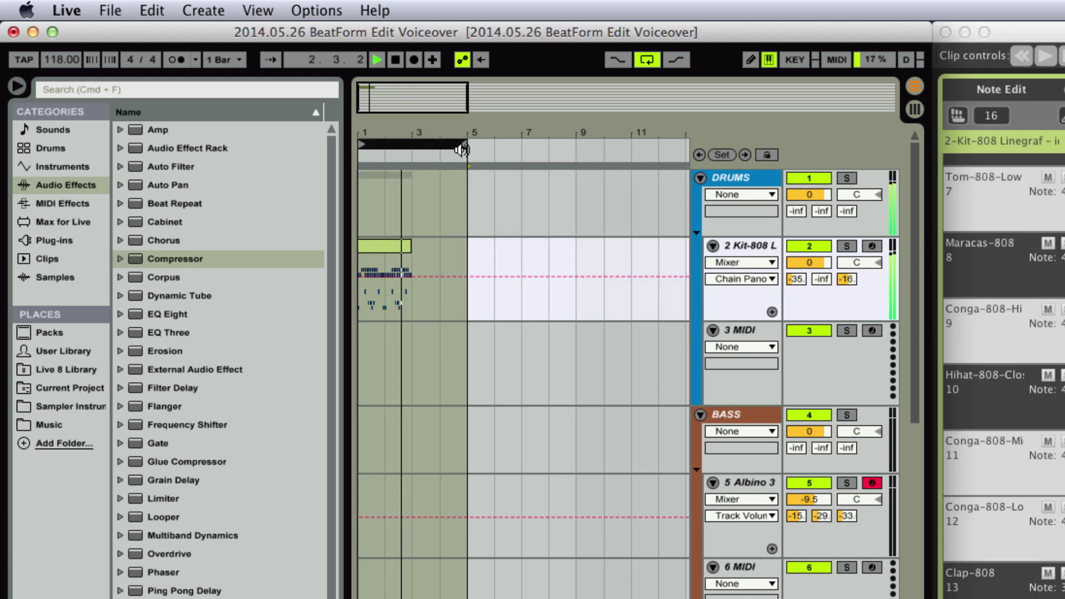
drag(464, 146, 402, 134)
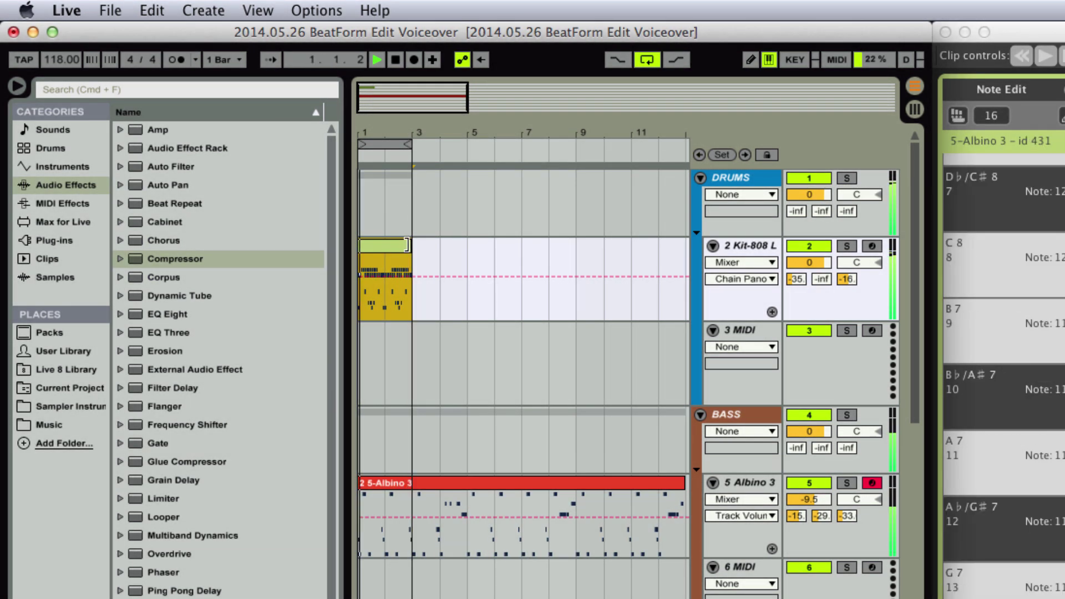
drag(411, 246, 574, 249)
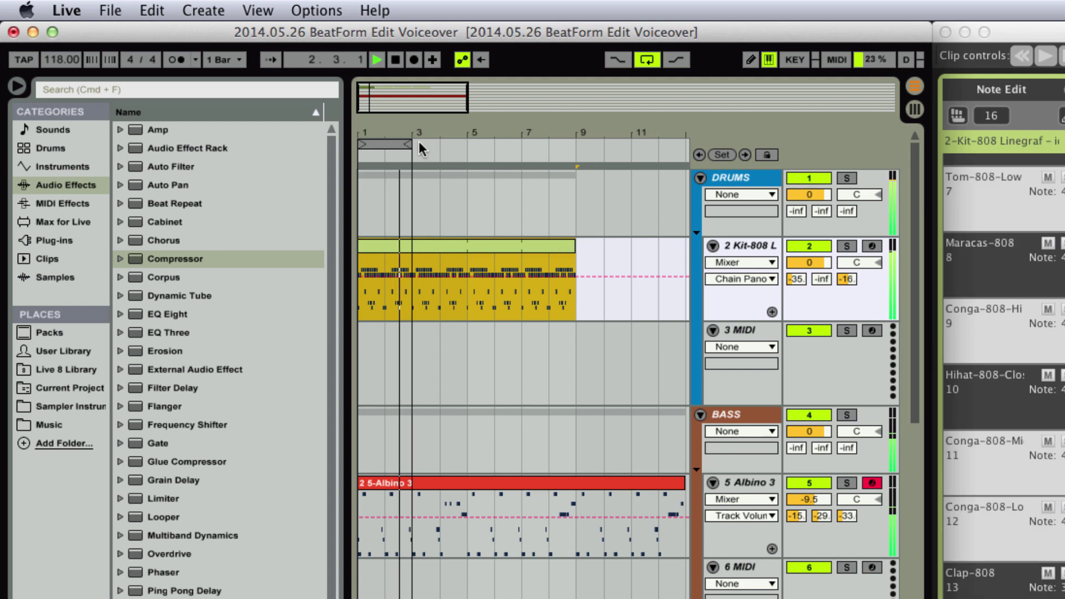
drag(410, 144, 575, 164)
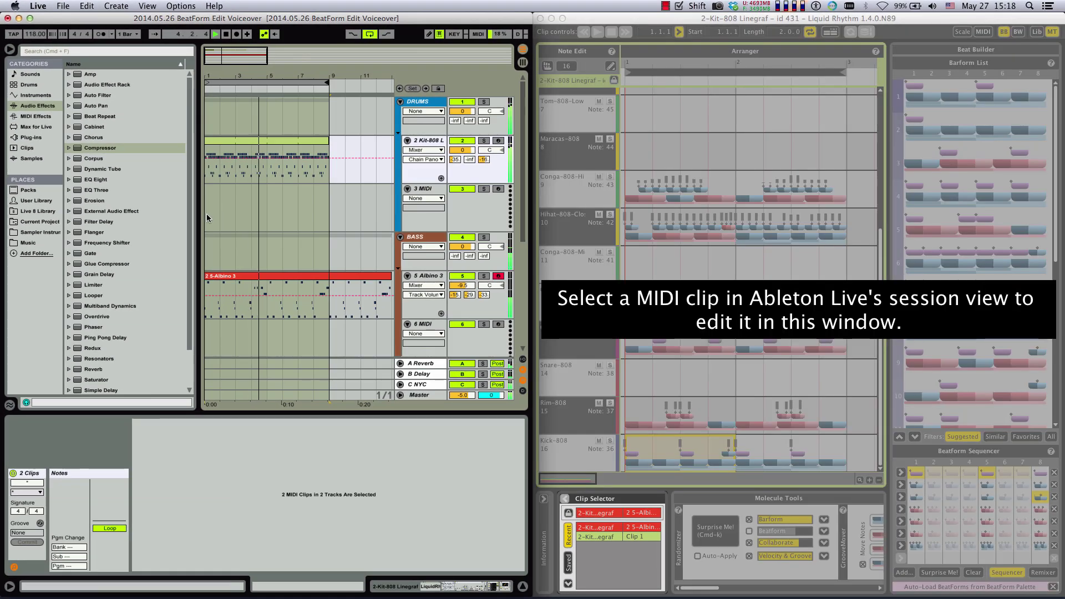
Step: Open the arrangement's drum clip in Liquid Rhythm and place the third-row BeatForm on eighths 1, 4 and 8 of Conga-808-Mid in both bars
click(215, 143)
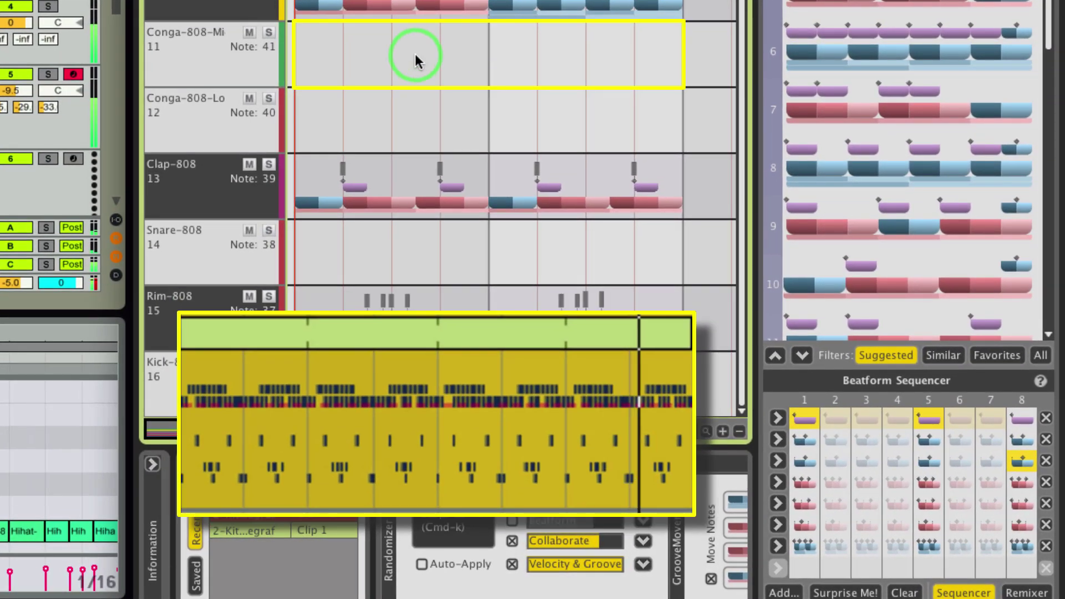
click(417, 60)
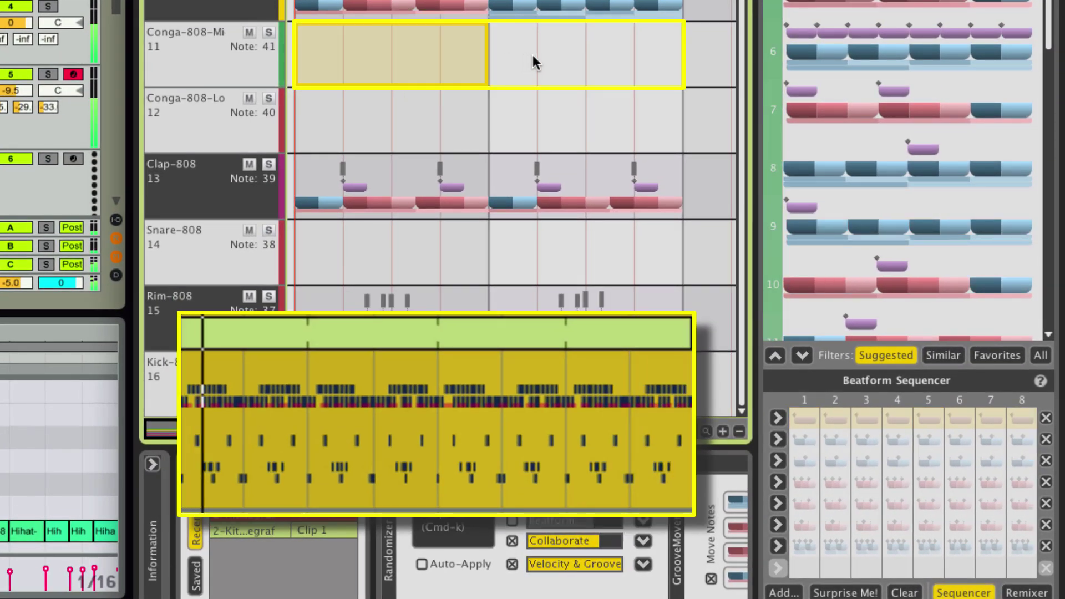
shift+click(532, 55)
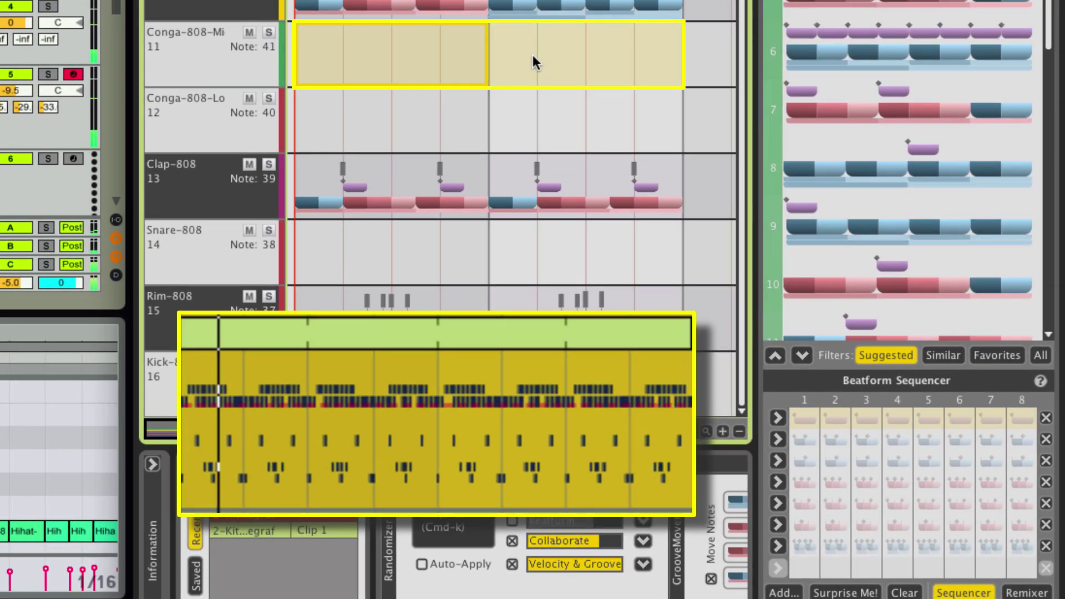
click(810, 461)
click(903, 458)
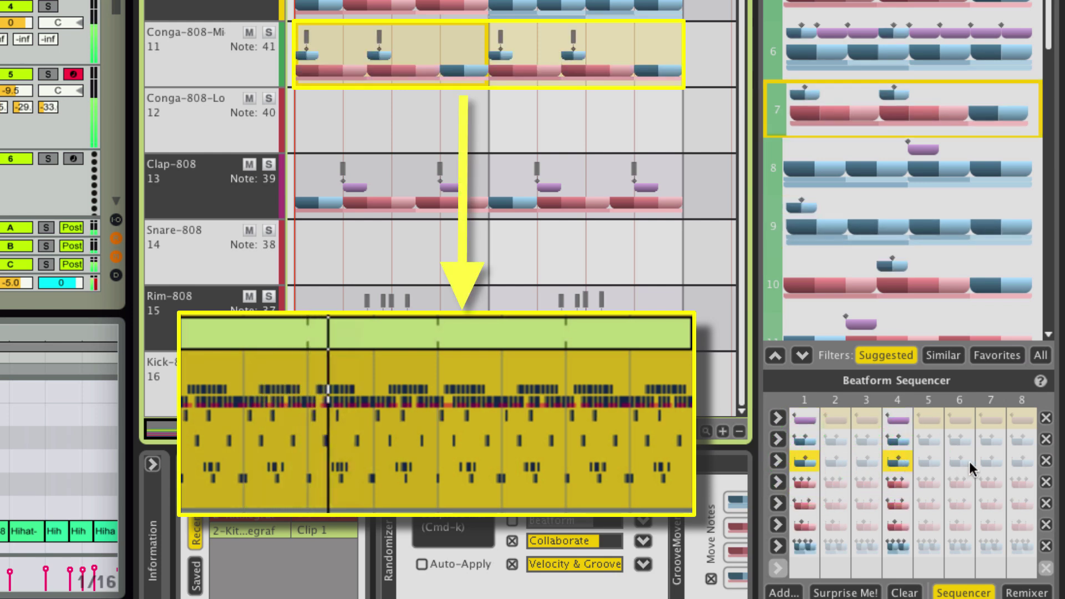
click(1023, 464)
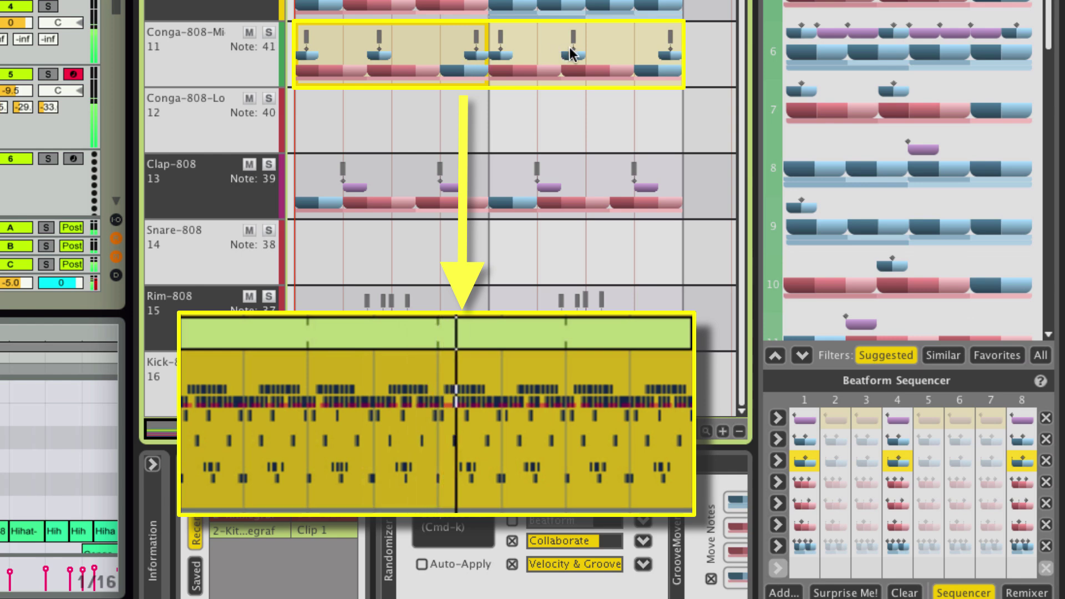
Step: Add the second-row BeatForm on eighth 8 in an empty track higher up in the drum kit
drag(742, 96, 746, 81)
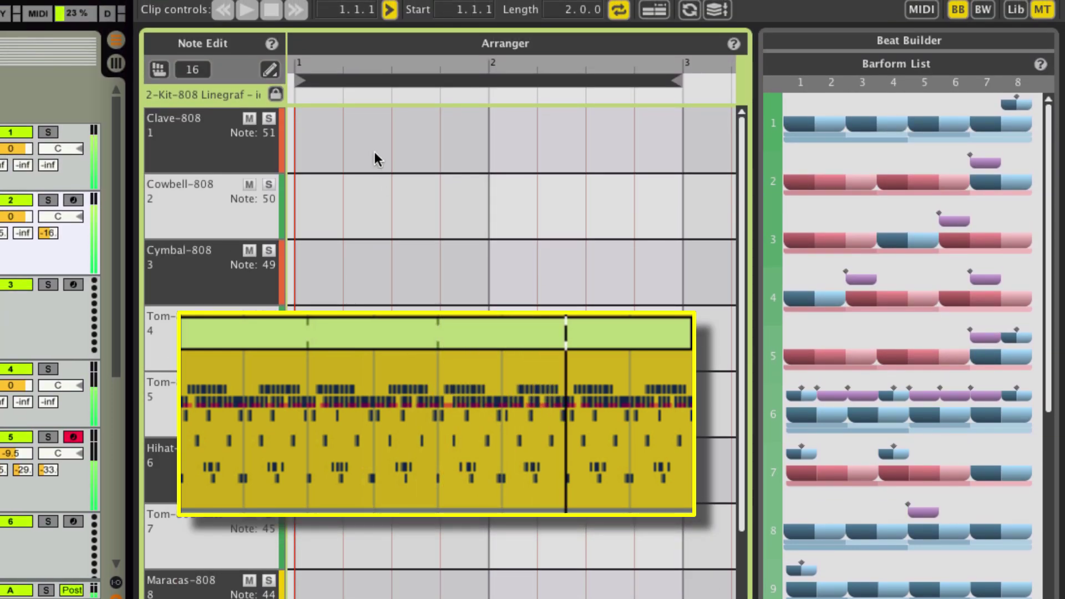
click(372, 156)
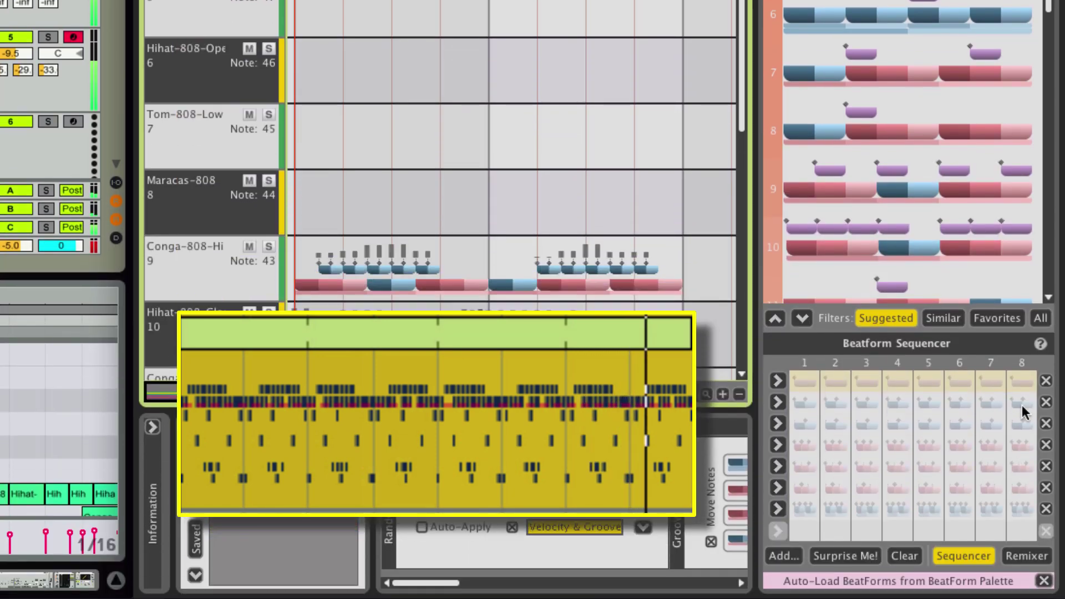
click(1022, 404)
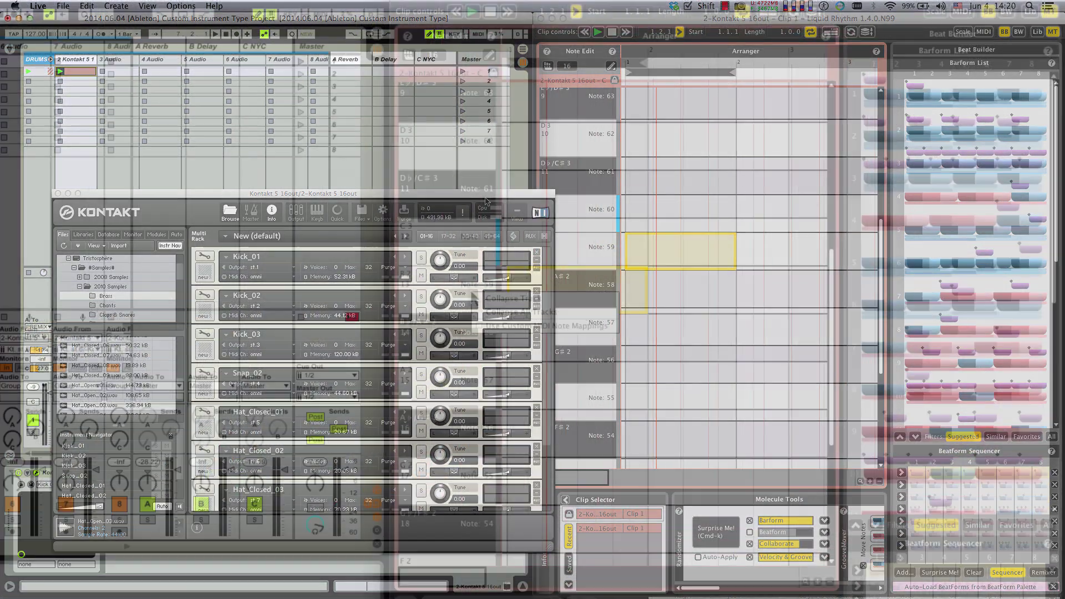
Step: Turn on custom MIDI note mappings for the tracks of the Kontakt clip
right_click(596, 253)
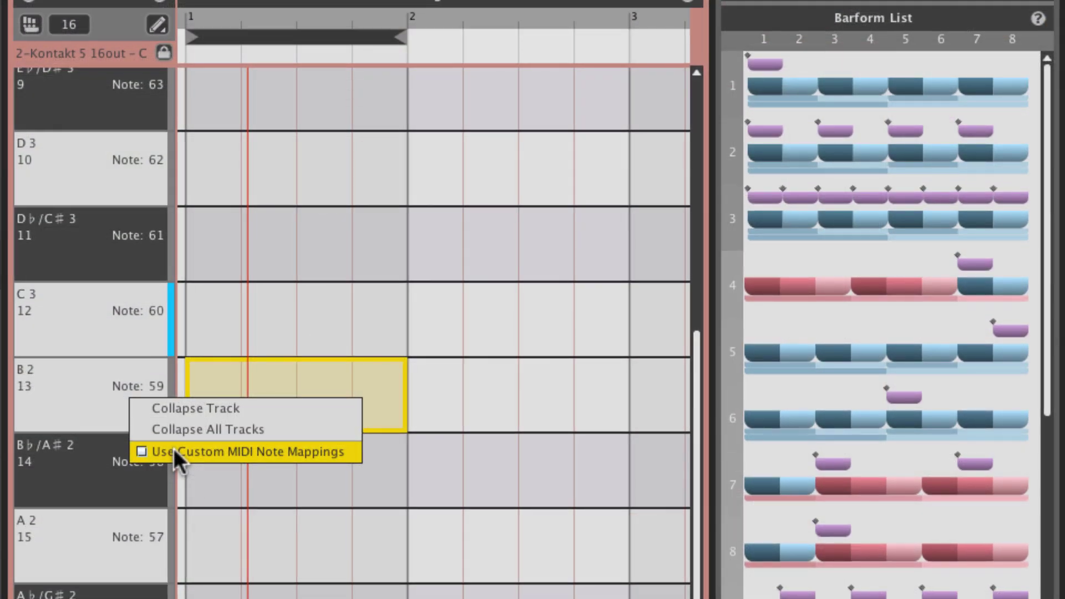
click(174, 448)
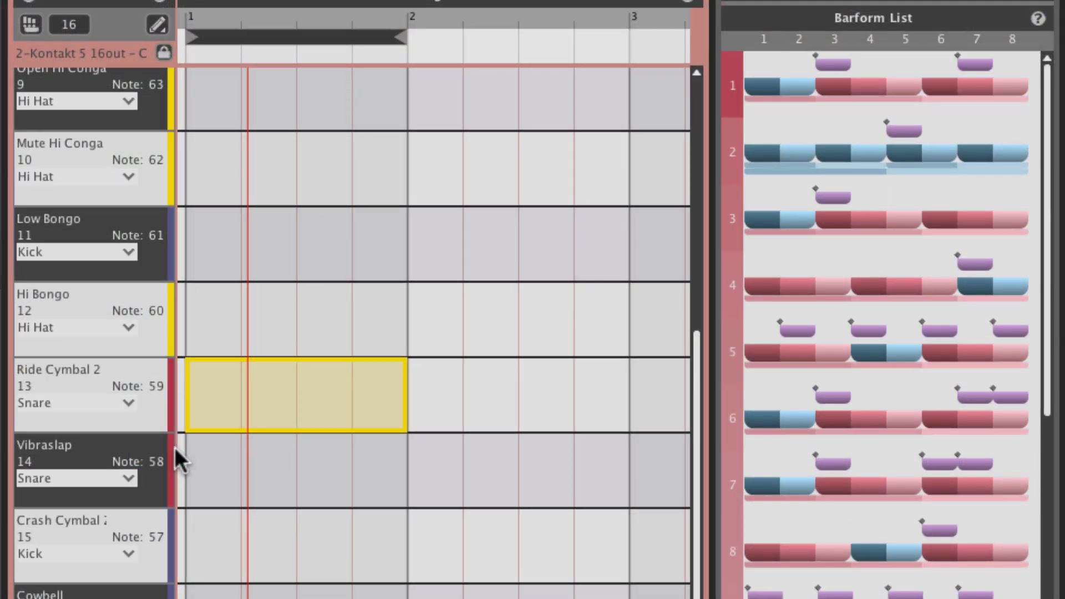
Step: Set the Vibraslap track's instrument type to Kick, place BarForm 7 in its bar 1 and start playback
click(238, 467)
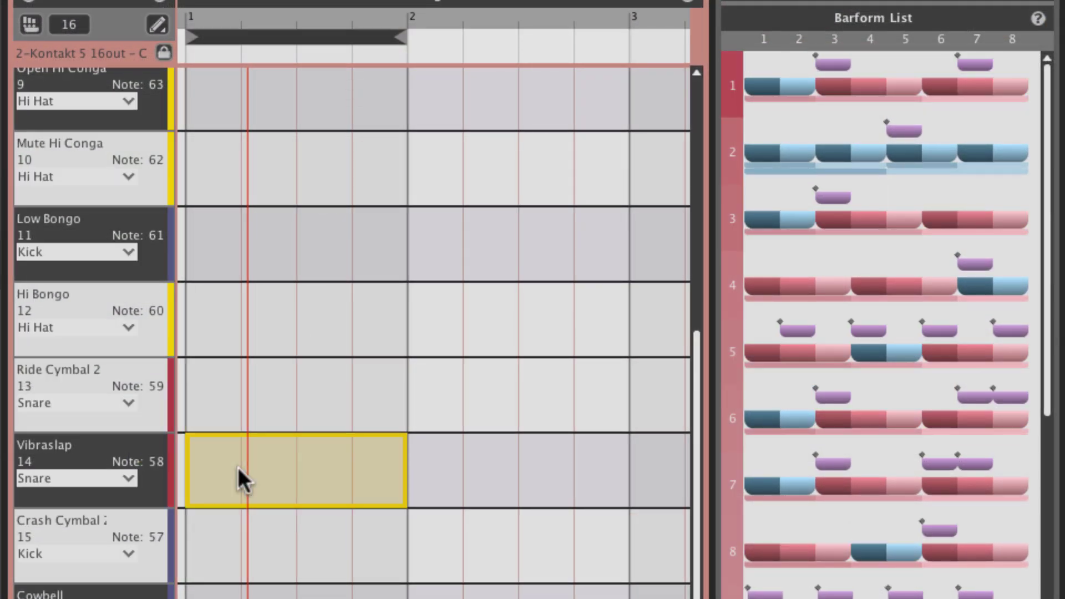
click(125, 478)
click(114, 493)
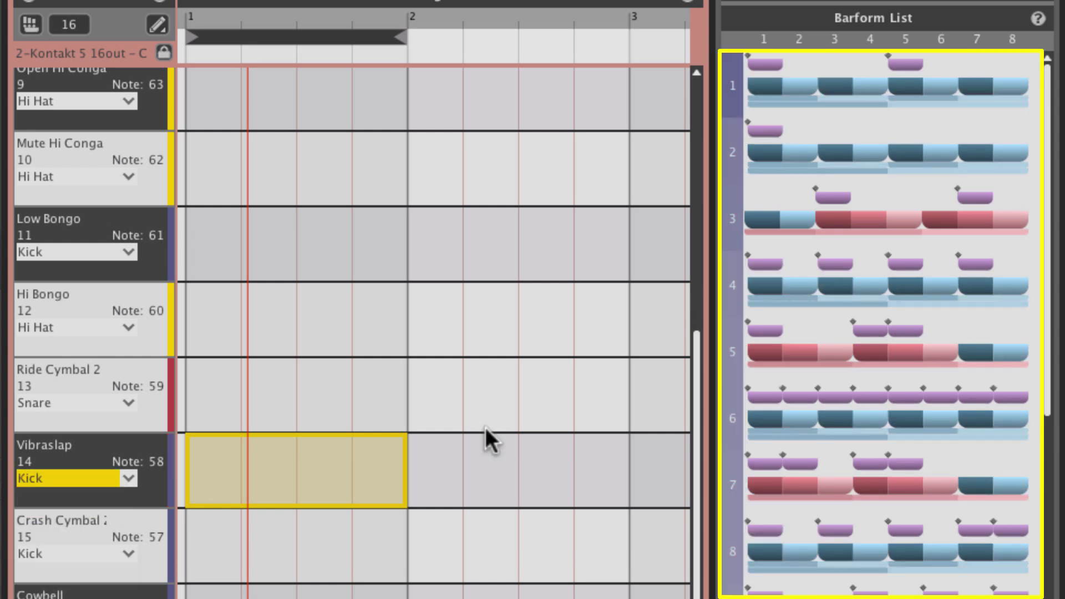
drag(854, 482, 286, 463)
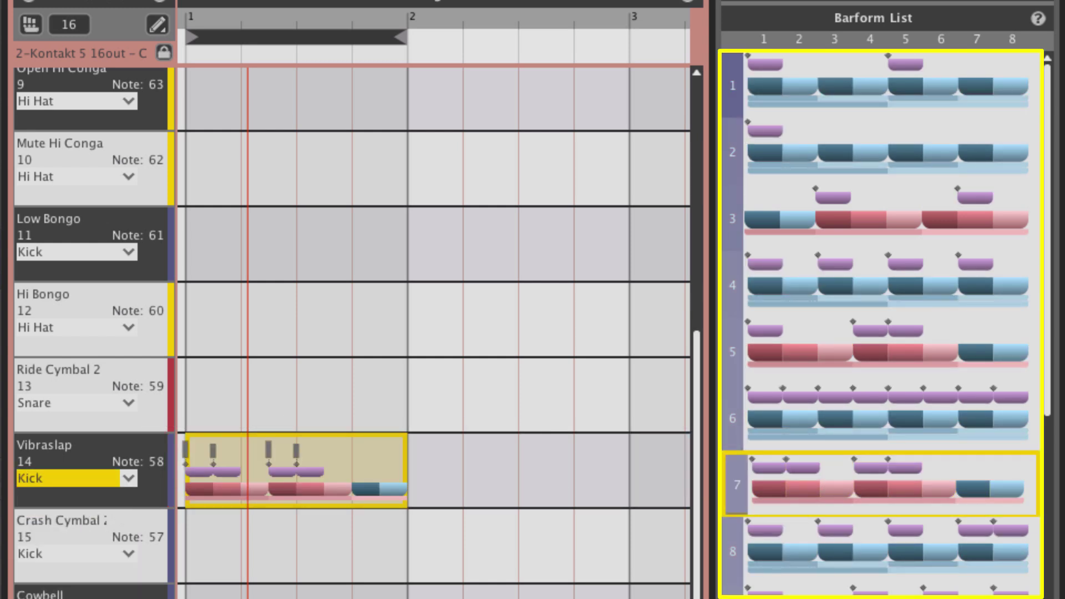
key(space)
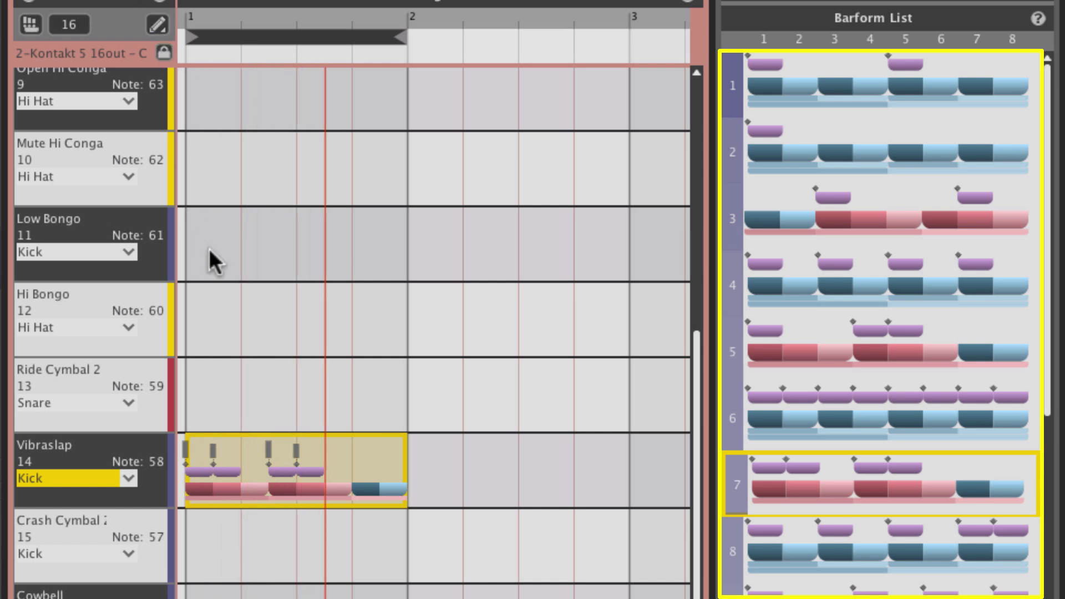
Step: Set the Hi Bongo track's instrument type to Snare and place BarForm 1 in its bar 1
click(241, 327)
click(129, 326)
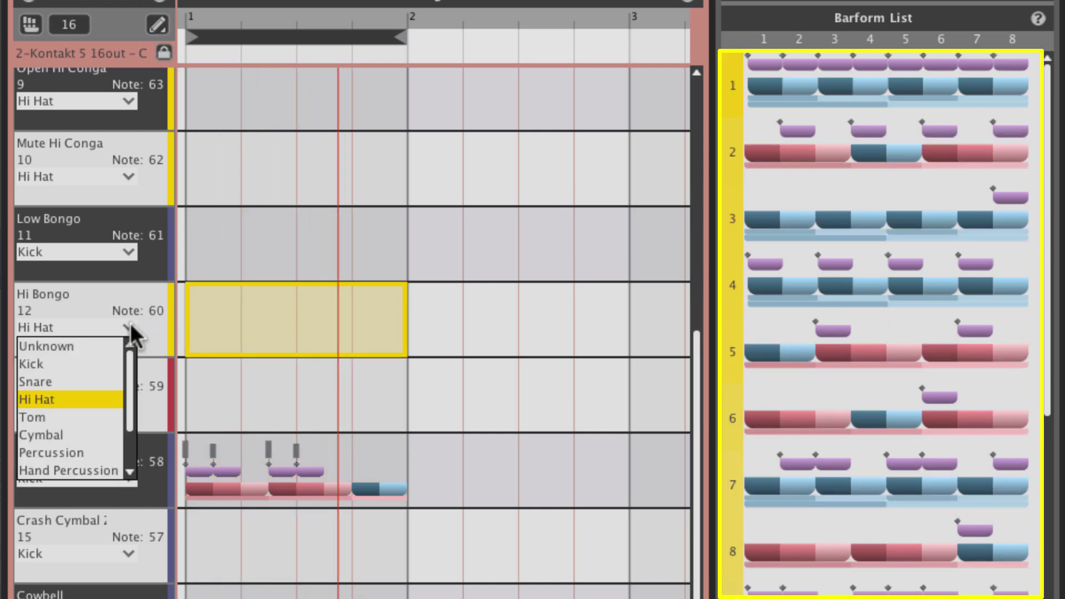
click(100, 381)
click(826, 71)
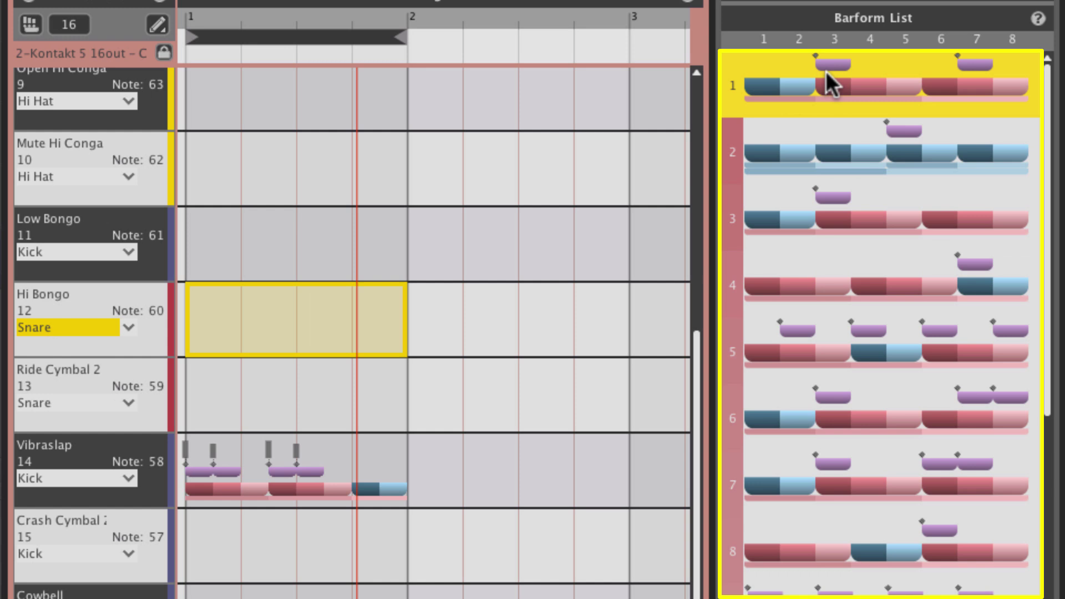
Step: Set the Low Bongo track's instrument type to Hi Hat and place BarForm 2 in its bar 1
click(267, 250)
click(128, 251)
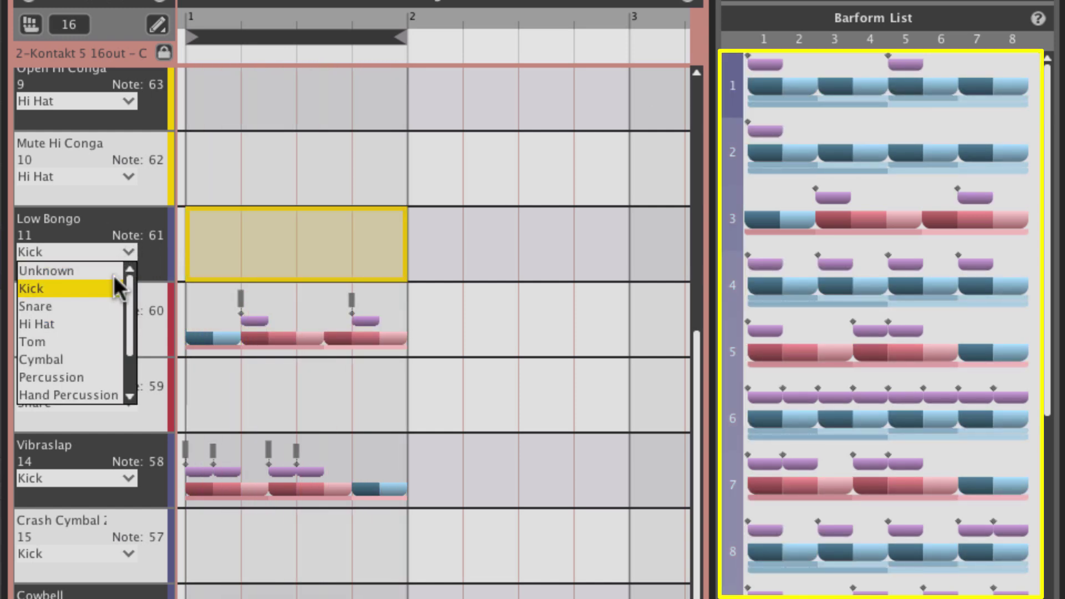
click(95, 324)
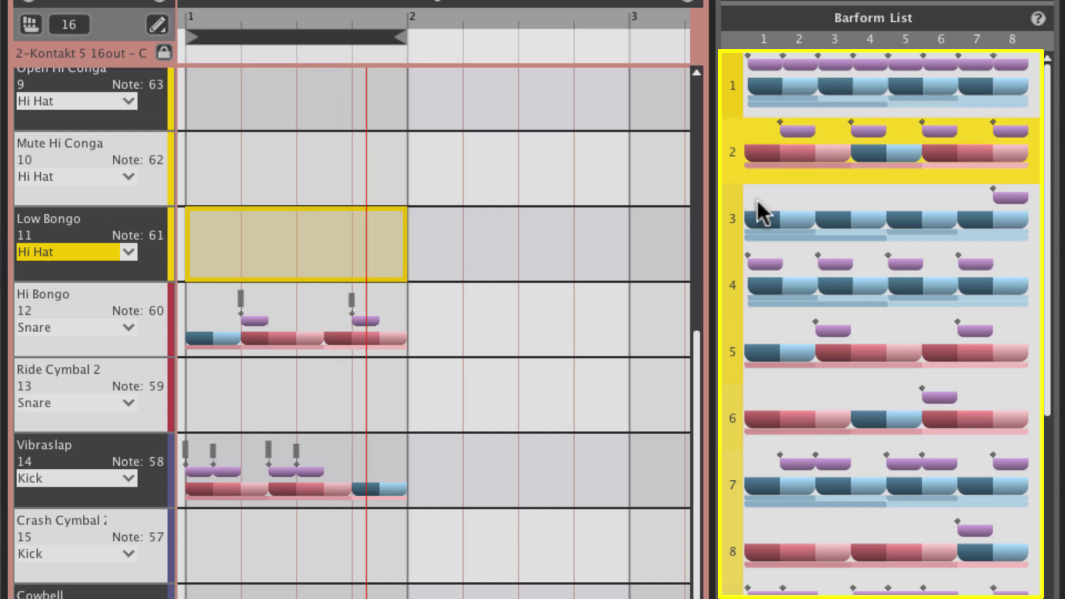
click(841, 125)
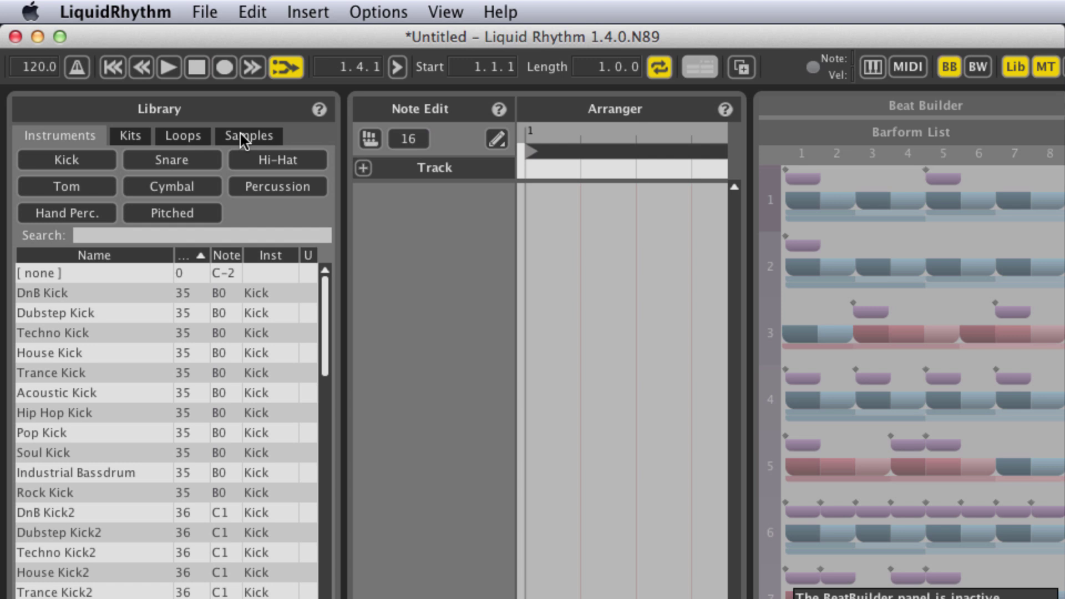
Step: In standalone Liquid Rhythm, audition samples from the Kicks folder of the sample library and load Kick_11.wav as a new track
click(241, 137)
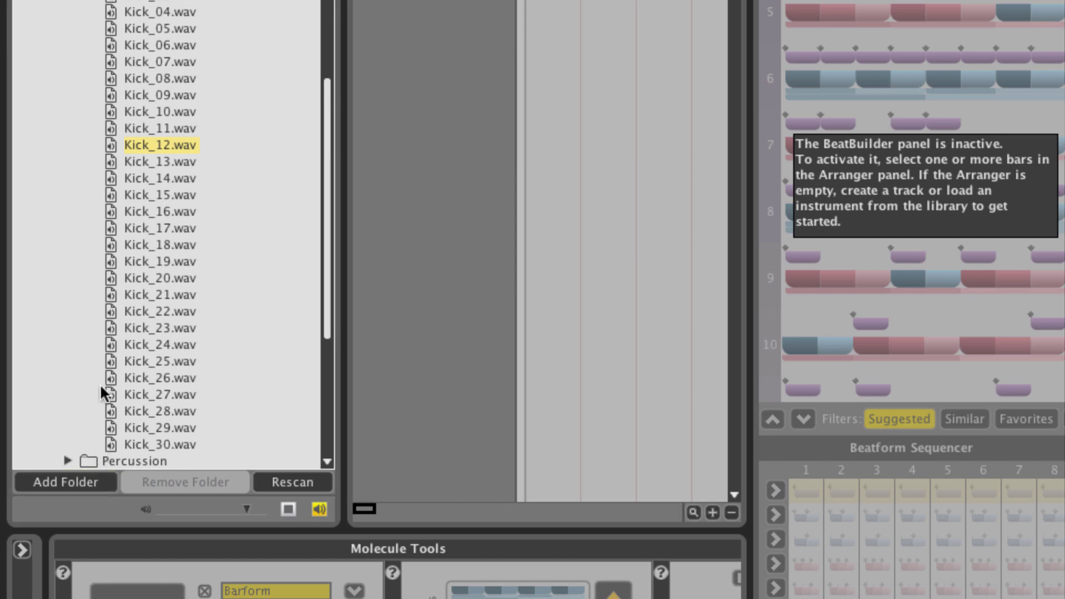
scroll(149, 183, up, 4)
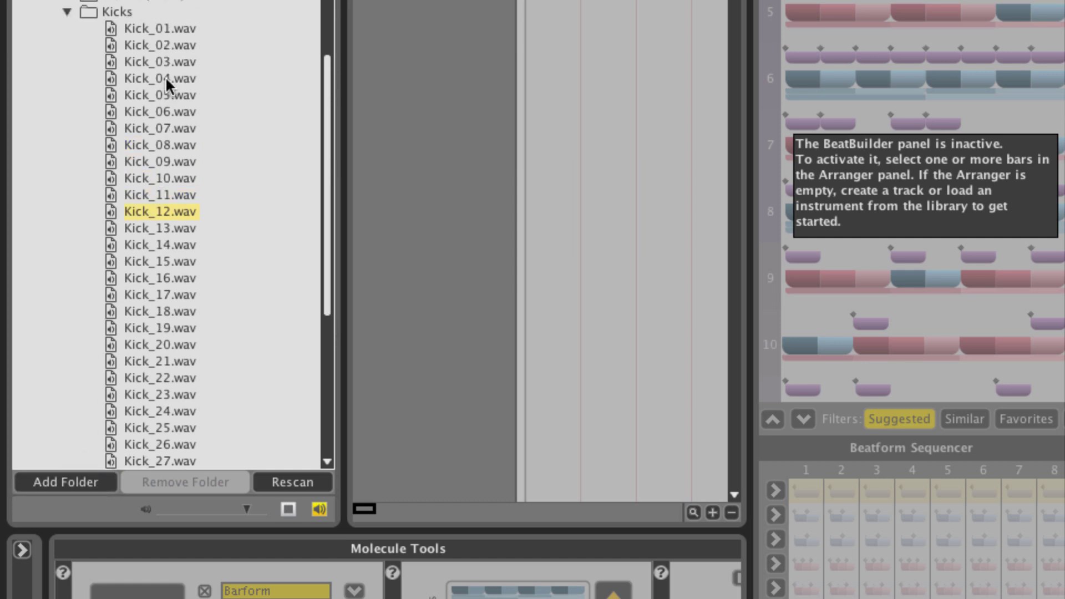
click(166, 76)
click(148, 29)
click(128, 72)
click(133, 109)
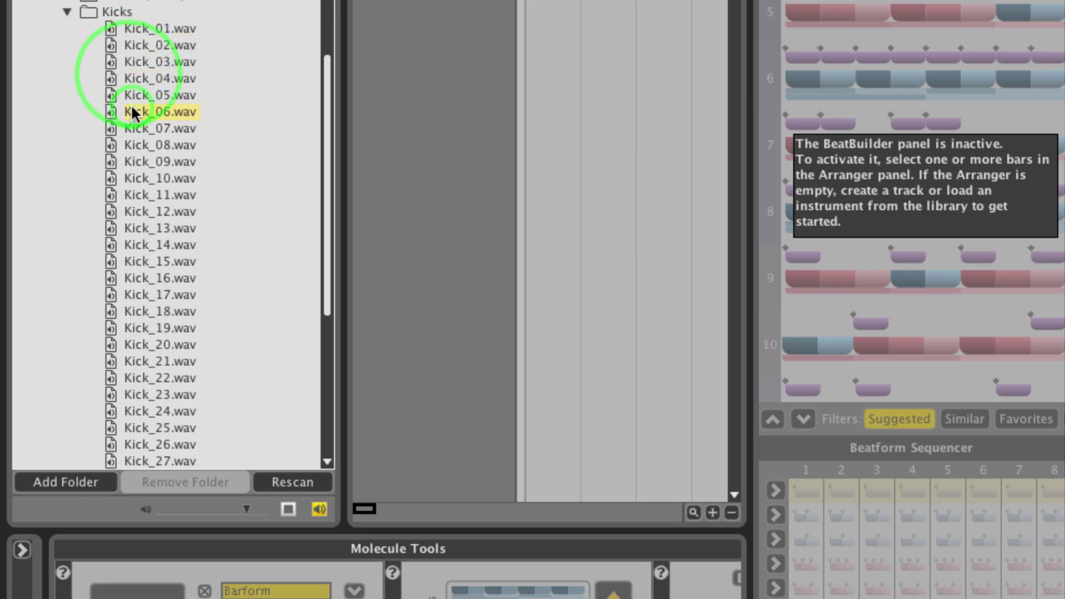
click(136, 140)
click(137, 163)
click(142, 190)
drag(127, 193, 422, 296)
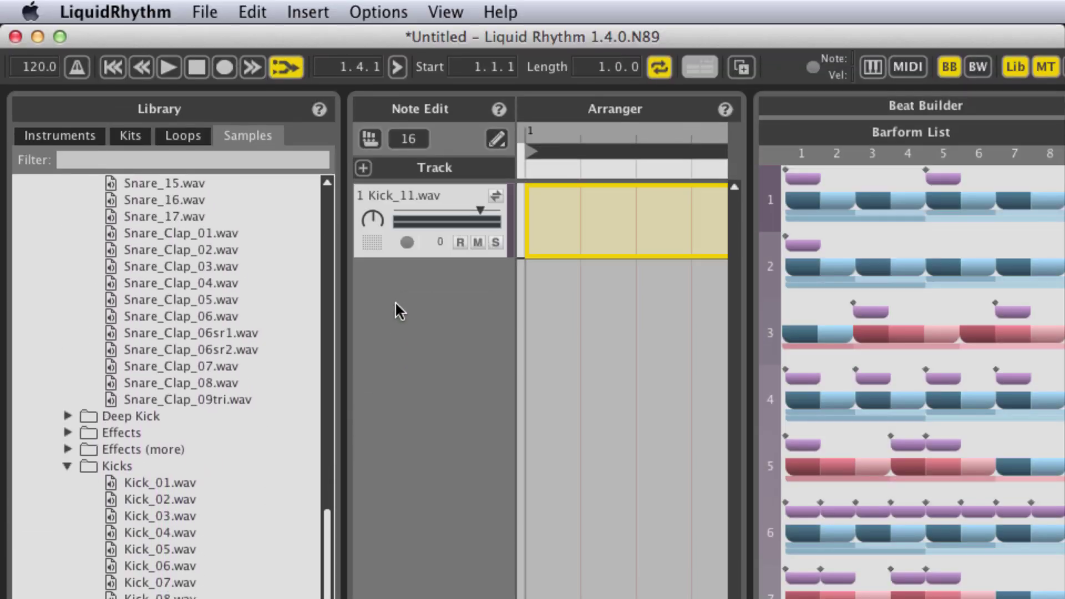
Step: Load Clap_01.wav from the Claps & Snares samples as a new track below the kick
scroll(274, 342, up, 8)
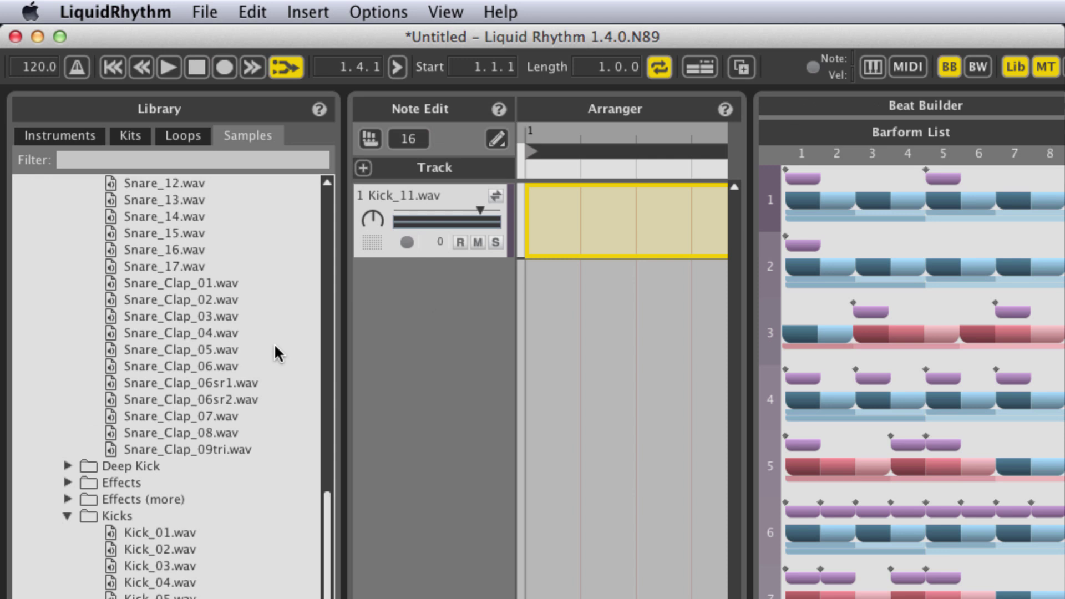
scroll(144, 315, up, 2)
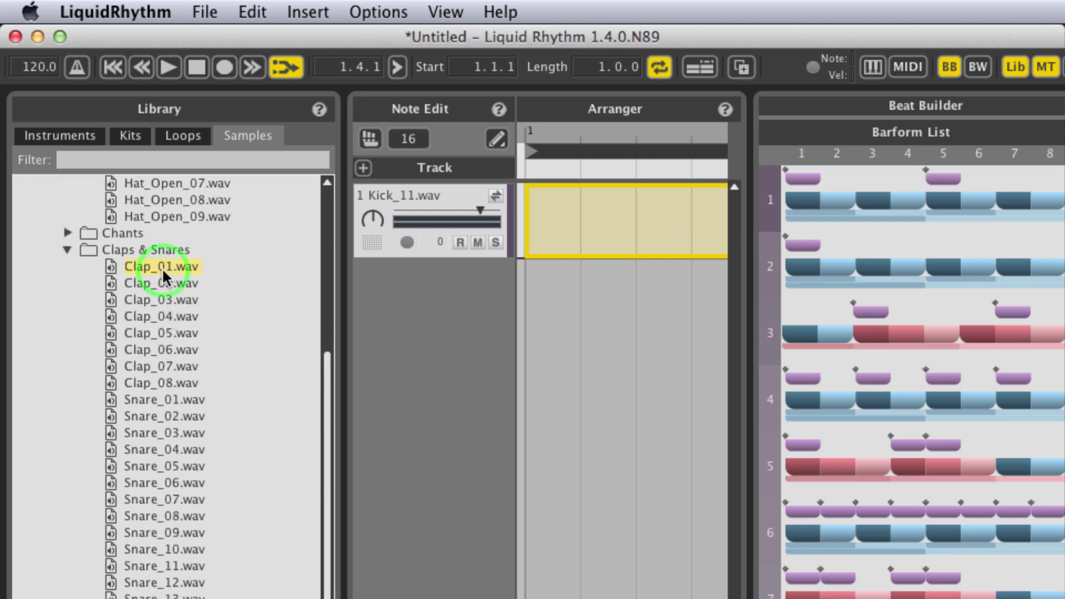
drag(137, 263, 410, 325)
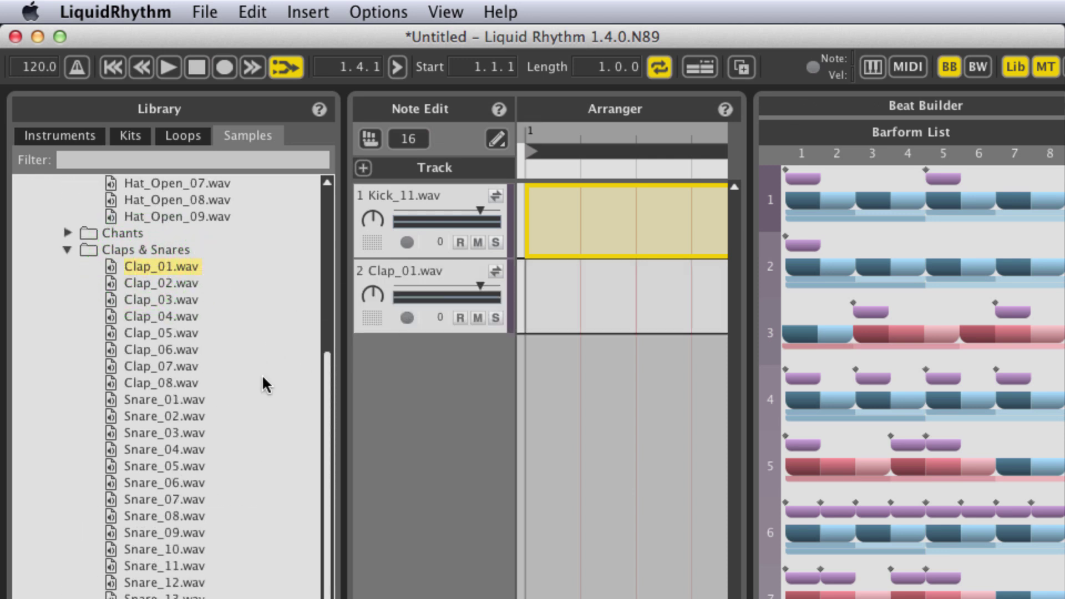
Step: Audition the closed hi-hat samples and load Hat_Closed_02.wav as a new track below the clap
scroll(215, 386, up, 12)
click(188, 330)
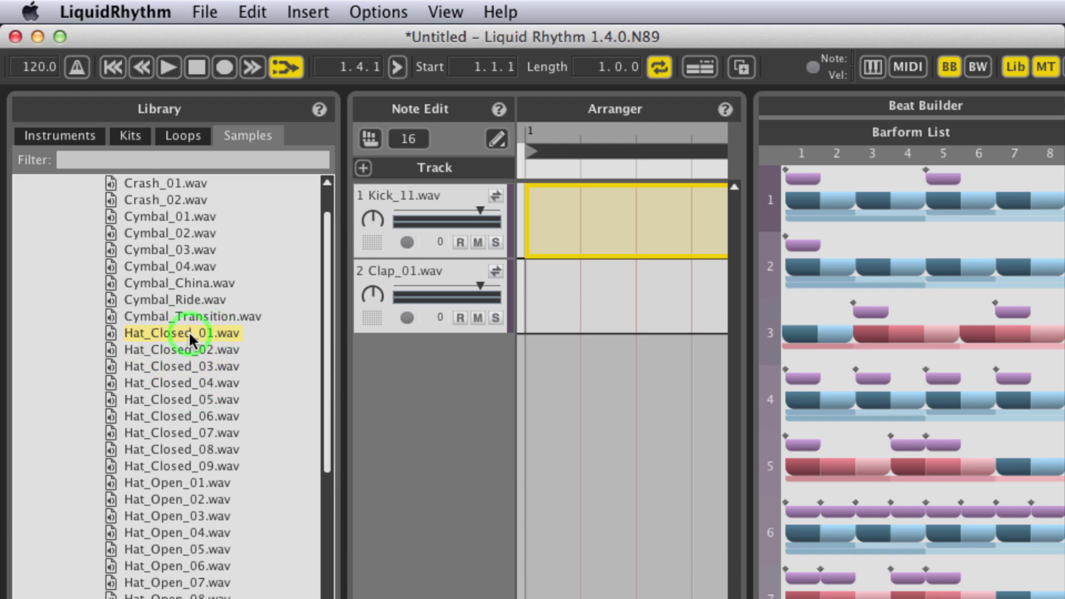
click(187, 349)
drag(188, 349, 447, 414)
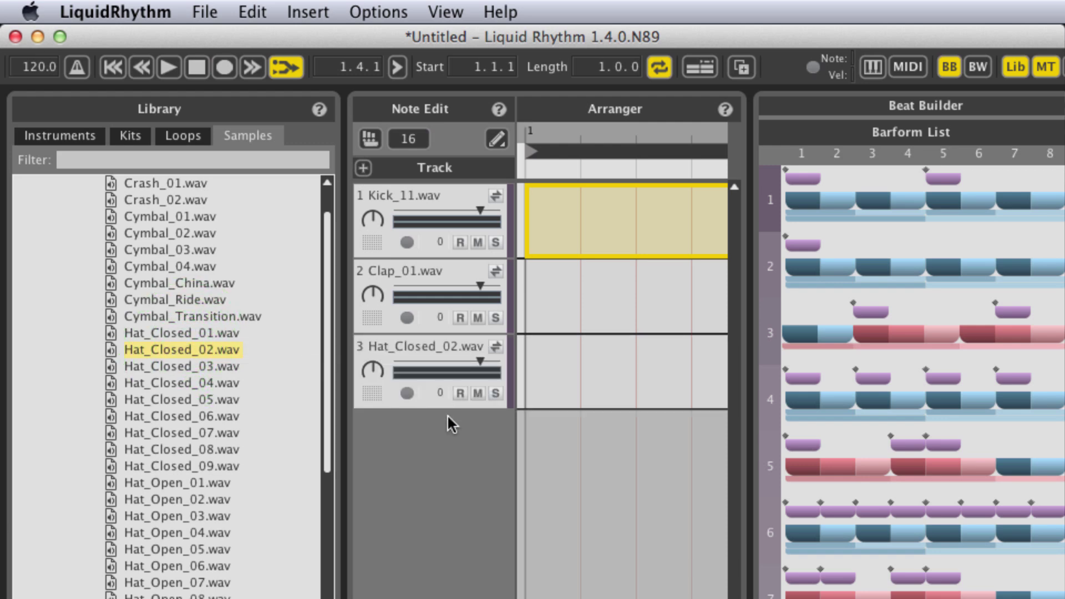
Step: Place BarForm 1 in bar 1 of the Kick_11.wav track
click(594, 211)
click(927, 209)
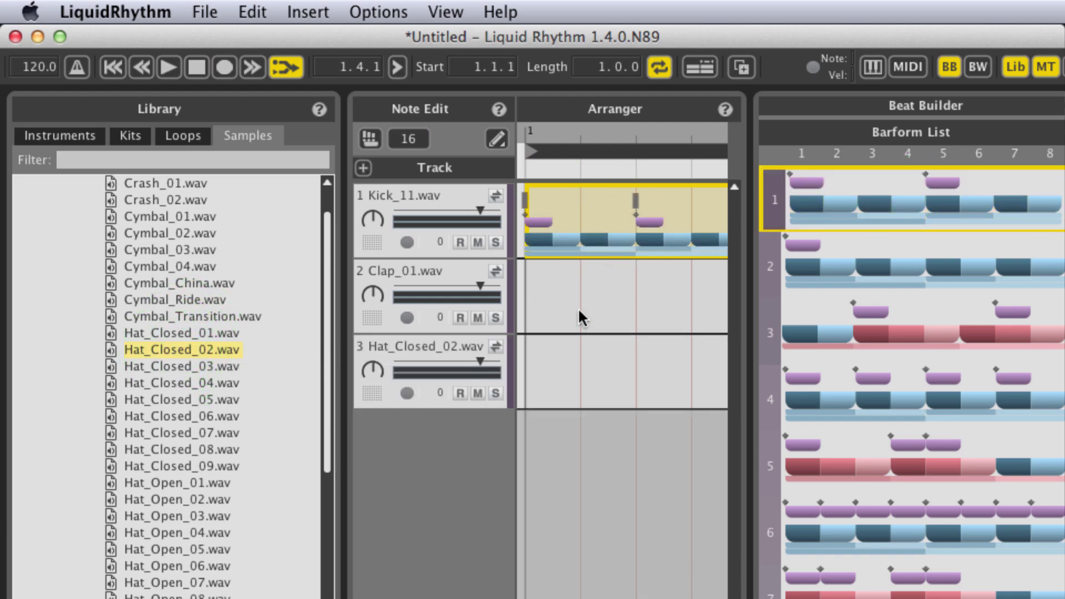